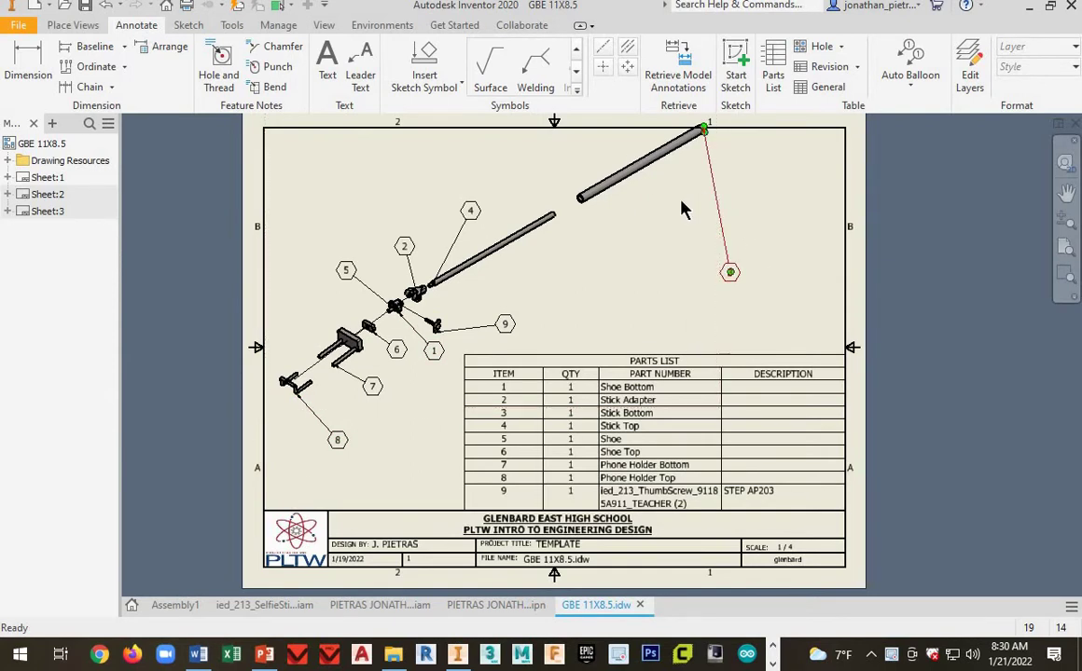
# Finish placing the item balloon for the thick Stick Bottom tube at the upper end of the exploded view.
pyautogui.click(716, 203)
pyautogui.press('Escape')
pyautogui.click(634, 184)
pyautogui.click(554, 356)
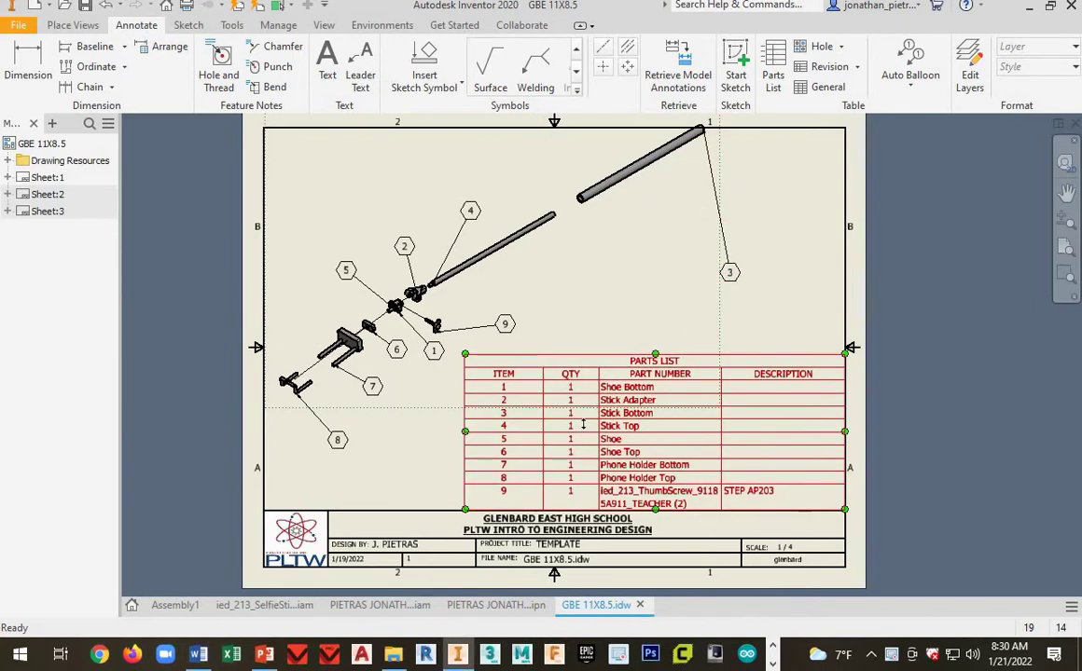
pyautogui.click(294, 434)
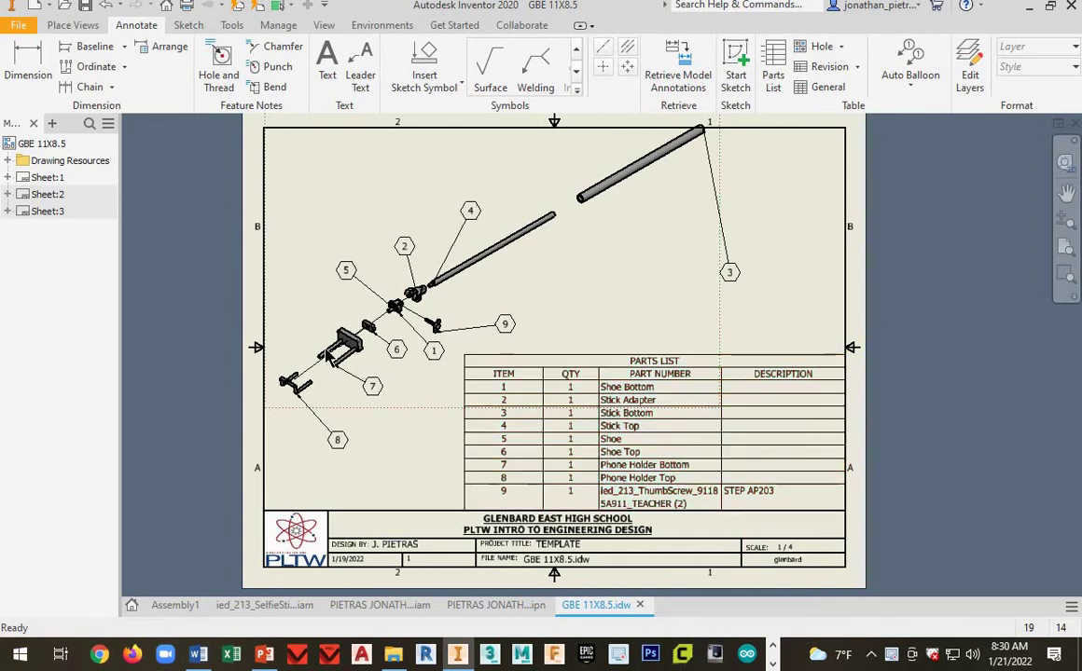
# Review the orthographic dimension drawing on Sheet:2 and the dimensioned exploded view on Sheet:3.
pyautogui.doubleClick(48, 195)
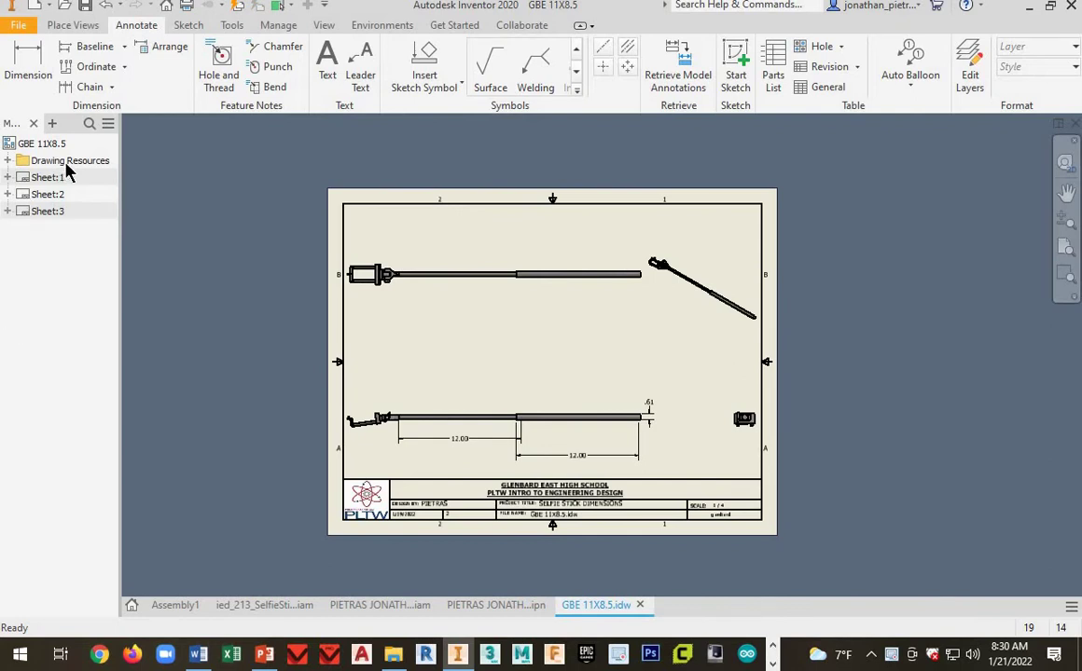
pyautogui.doubleClick(57, 212)
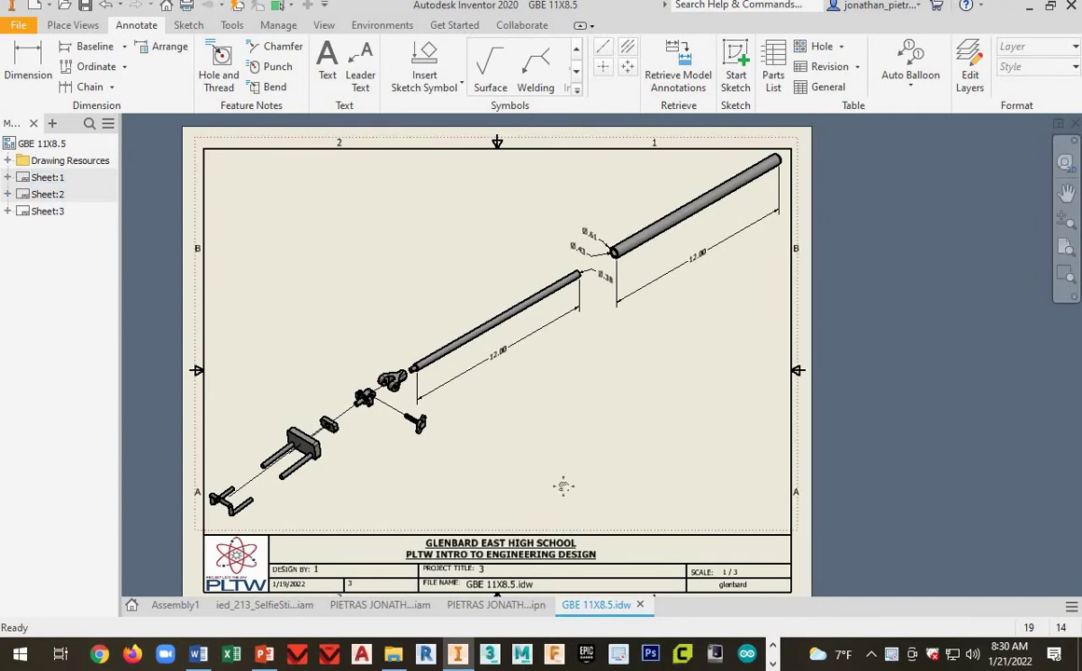
pyautogui.moveTo(515, 506); pyautogui.dragTo(562, 485, button='middle')
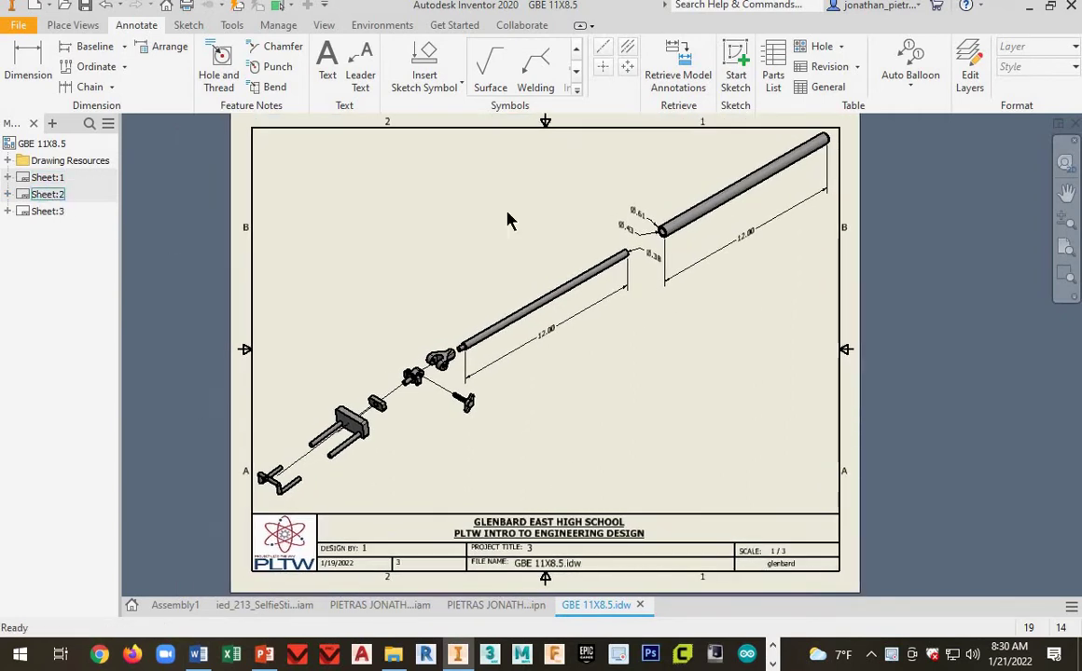
pyautogui.click(465, 371)
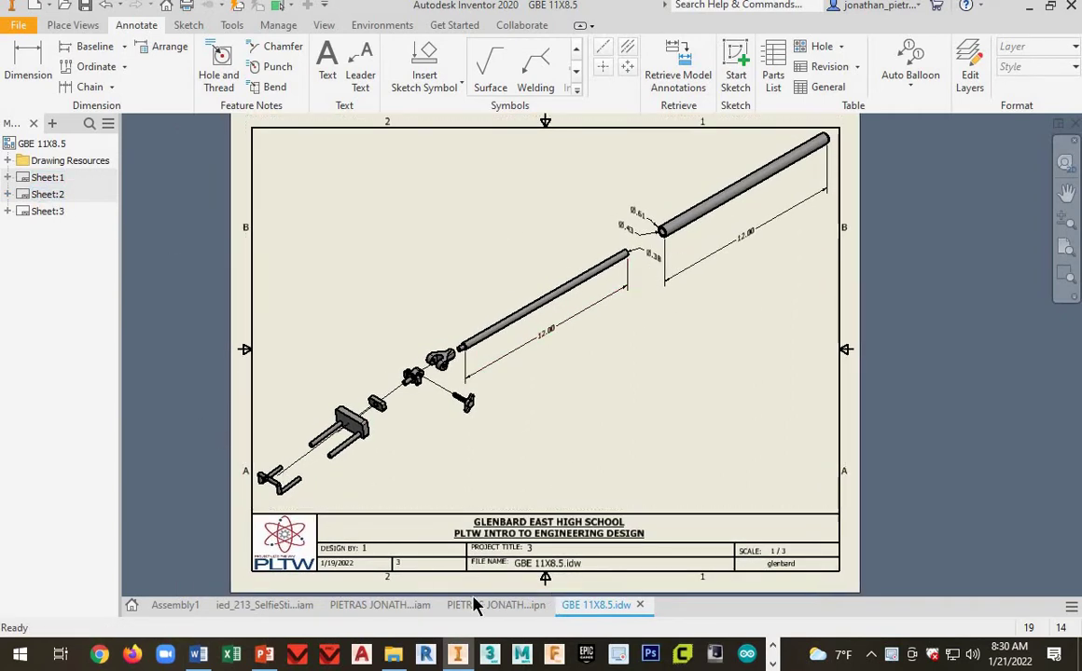
# Close the exploded view presentation without saving its changes and switch to the selfie stick assembly.
pyautogui.click(527, 605)
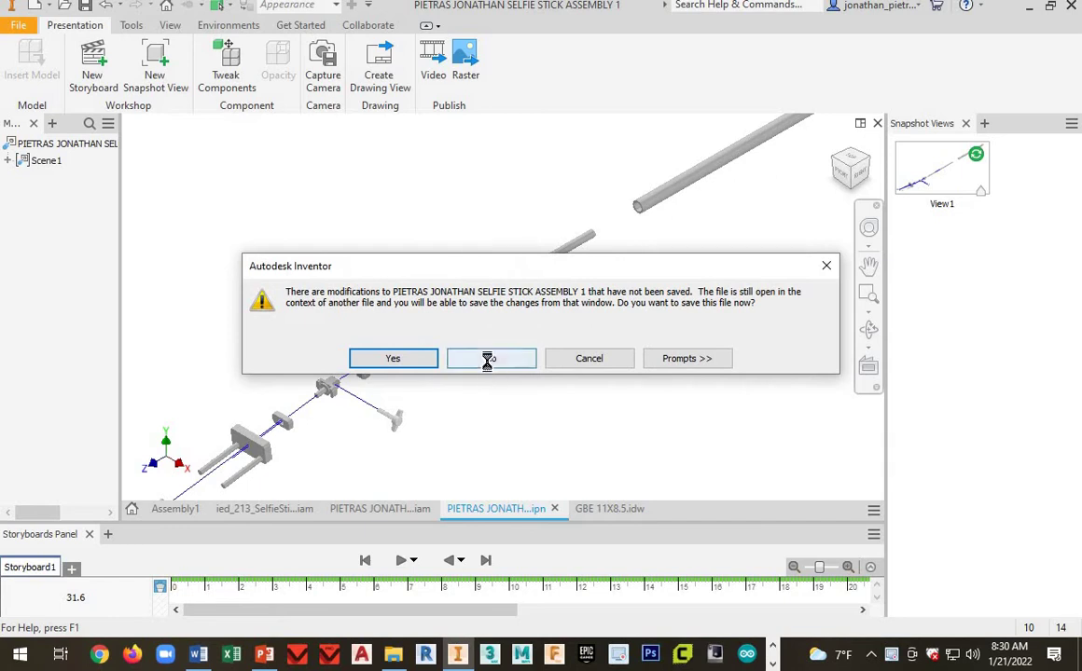
pyautogui.click(491, 358)
pyautogui.click(340, 602)
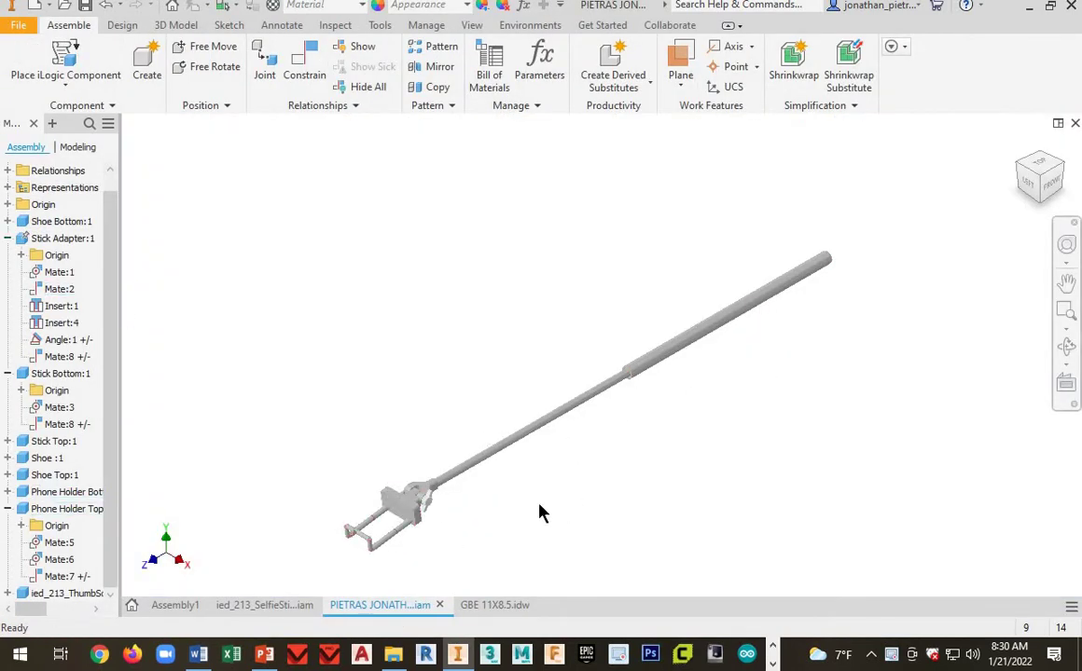
# Try to orient the view square to a side face of the Stick Adapter with Look At.
pyautogui.moveTo(494, 528)
pyautogui.keyDown('shift'); pyautogui.mouseDown(button='middle')
pyautogui.moveTo(446, 505)
pyautogui.moveTo(413, 511)
pyautogui.moveTo(444, 526)
pyautogui.moveTo(427, 492)
pyautogui.moveTo(439, 512)
pyautogui.moveTo(497, 524)
pyautogui.moveTo(478, 537)
pyautogui.moveTo(471, 529)
pyautogui.moveTo(484, 523)
pyautogui.mouseUp(button='middle'); pyautogui.keyUp('shift')
pyautogui.scroll(-5, 398, 491)
pyautogui.click(1066, 384)
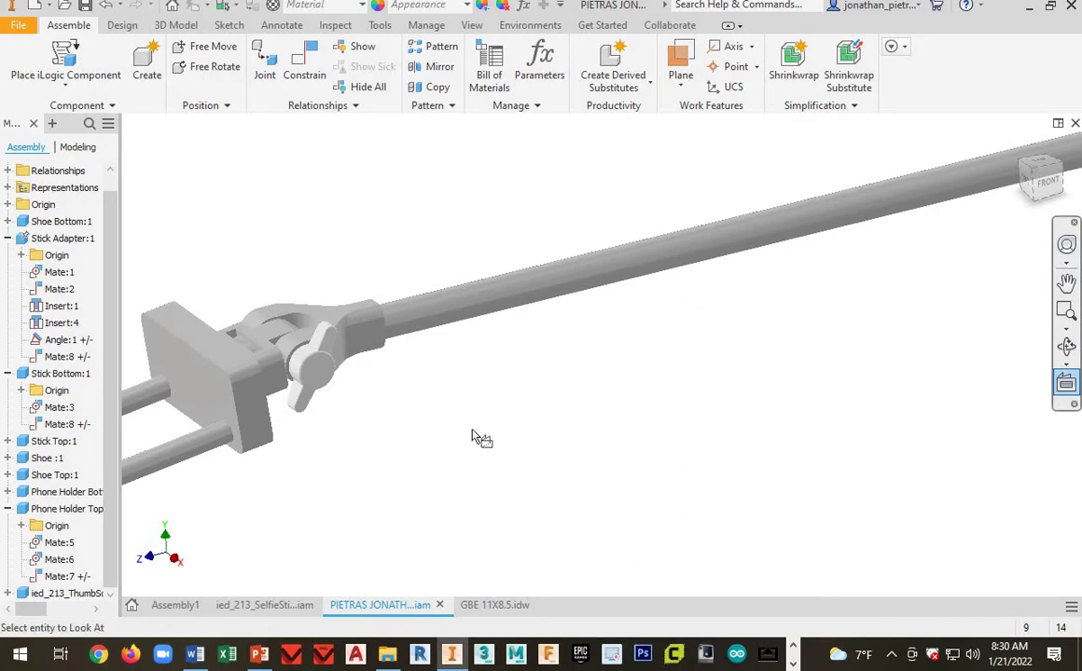
pyautogui.scroll(2, 443, 427)
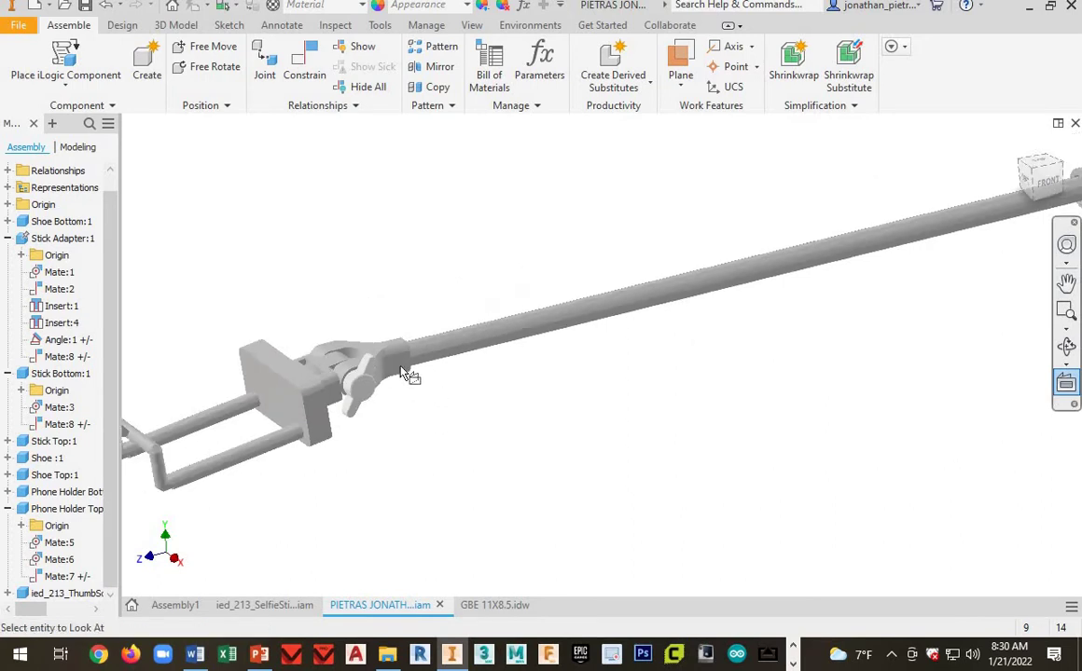
pyautogui.scroll(-1, 415, 391)
pyautogui.scroll(3, 424, 402)
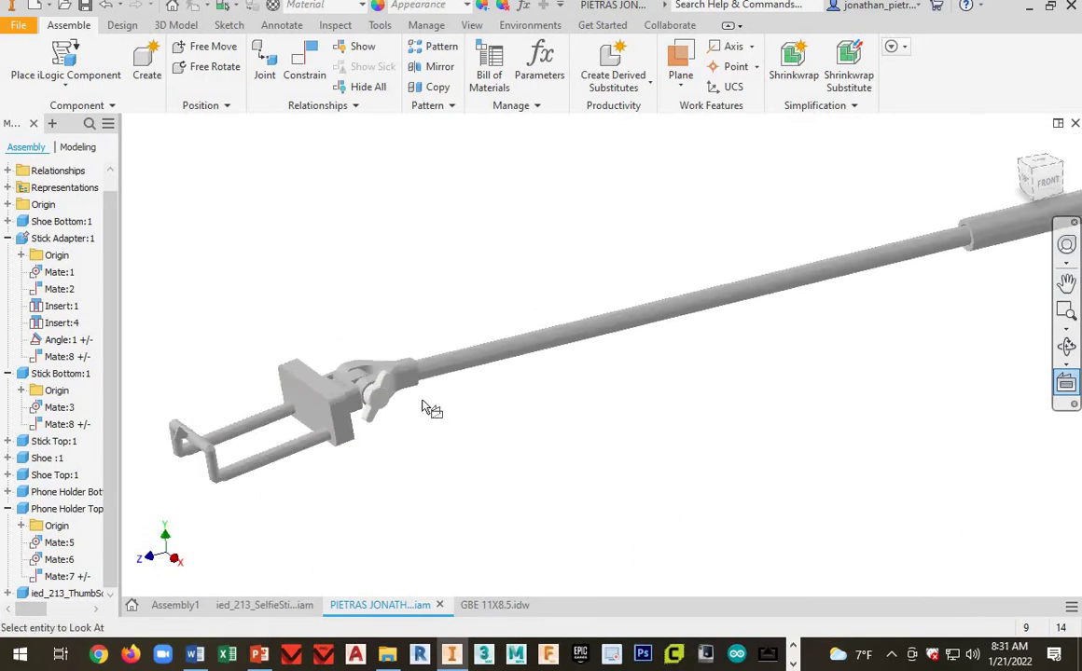
pyautogui.scroll(-1, 417, 400)
pyautogui.click(402, 375)
# Slide the thick Stick Bottom tube along the thin stick of the assembly.
pyautogui.keyDown('shift'); pyautogui.moveTo(785, 431); pyautogui.dragTo(582, 505, button='middle'); pyautogui.keyUp('shift')
pyautogui.scroll(1, 605, 494)
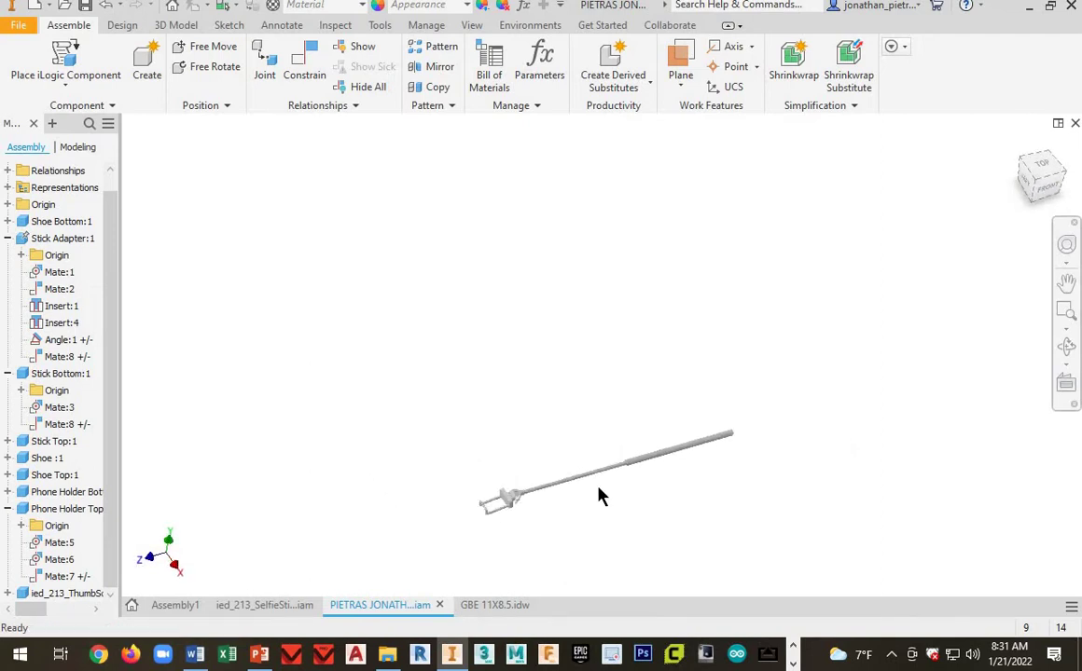
pyautogui.scroll(-4, 608, 493)
pyautogui.moveTo(743, 403); pyautogui.dragTo(768, 386)
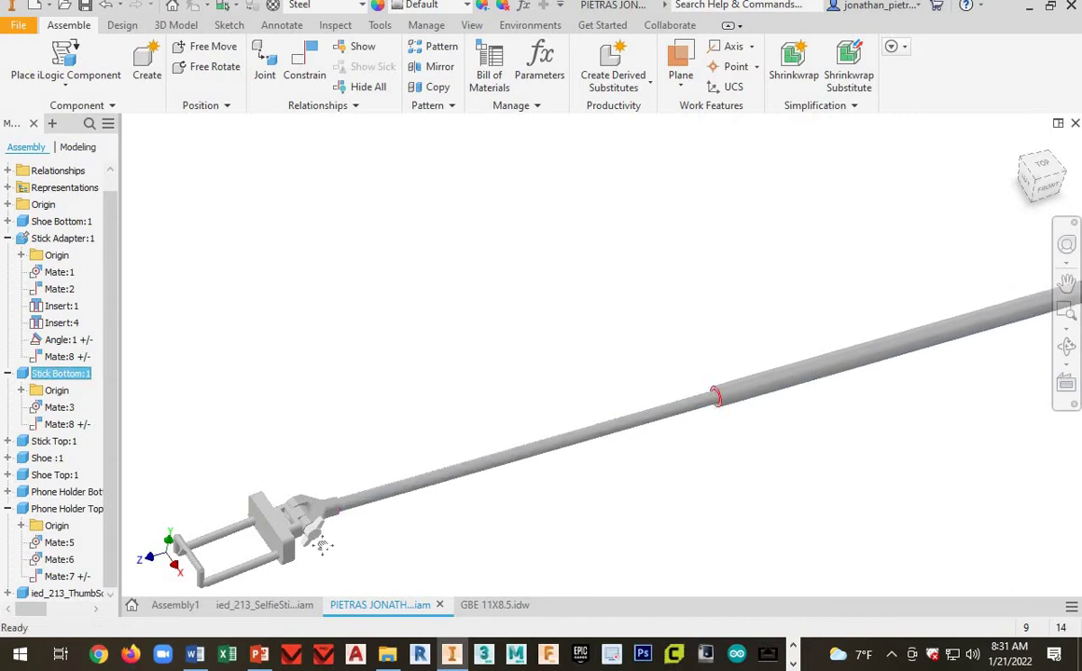
pyautogui.scroll(5, 374, 509)
pyautogui.scroll(-5, 341, 539)
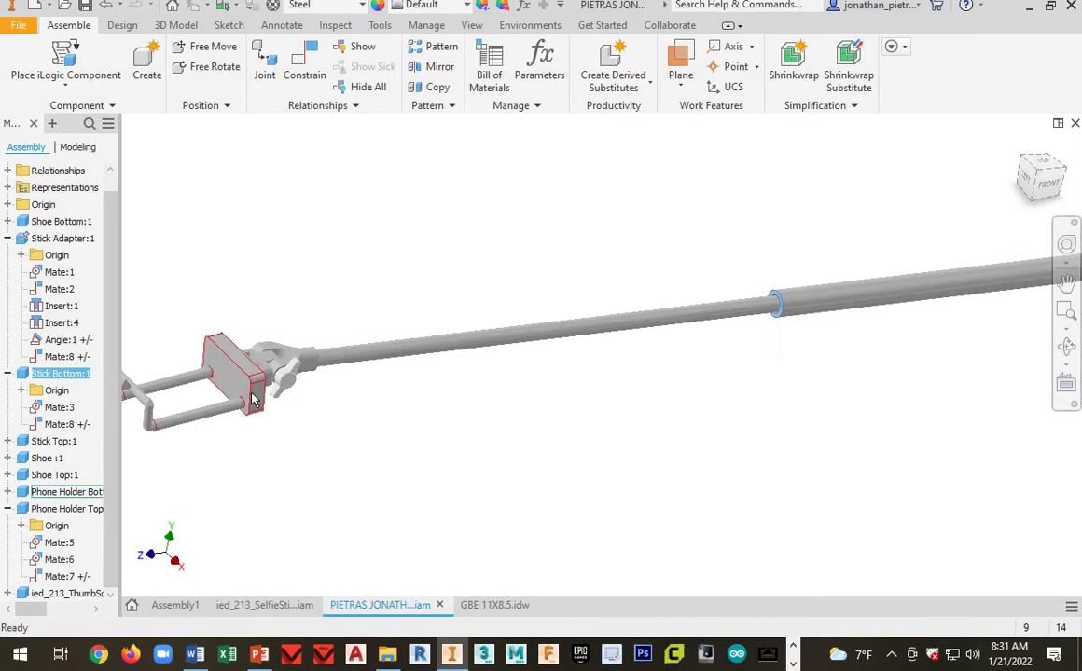
# Rotate the phone holder and shoe parts about the stick axis to level the holder with the Stick Adapter.
pyautogui.moveTo(259, 389); pyautogui.dragTo(339, 394)
pyautogui.keyDown('shift'); pyautogui.moveTo(315, 386); pyautogui.dragTo(331, 430, button='middle'); pyautogui.keyUp('shift')
pyautogui.scroll(5, 240, 341)
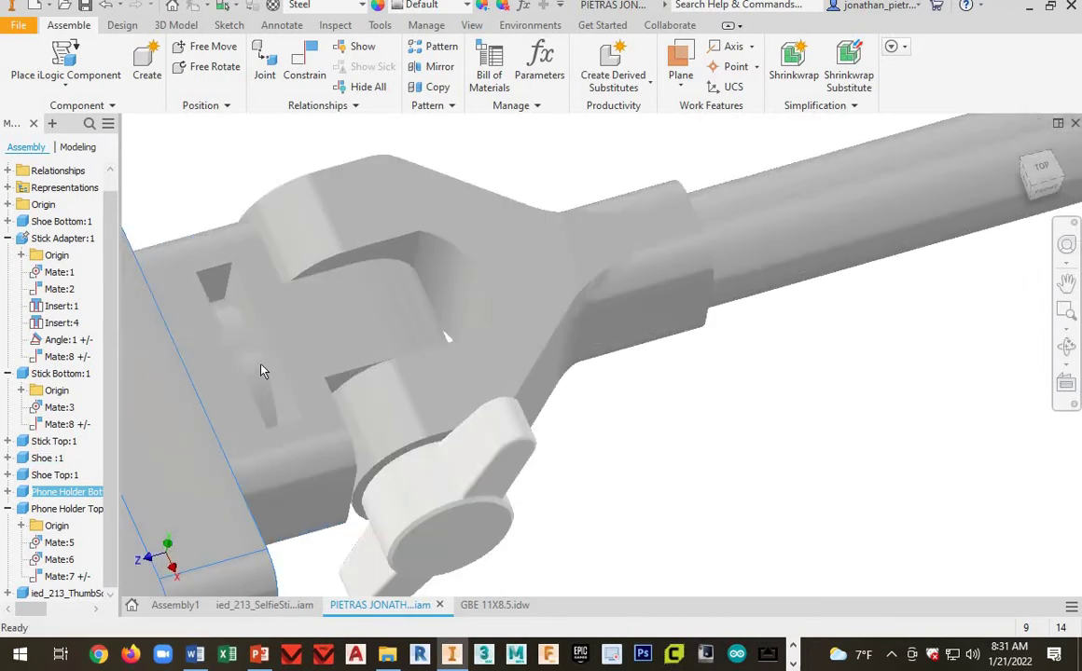
pyautogui.click(253, 362)
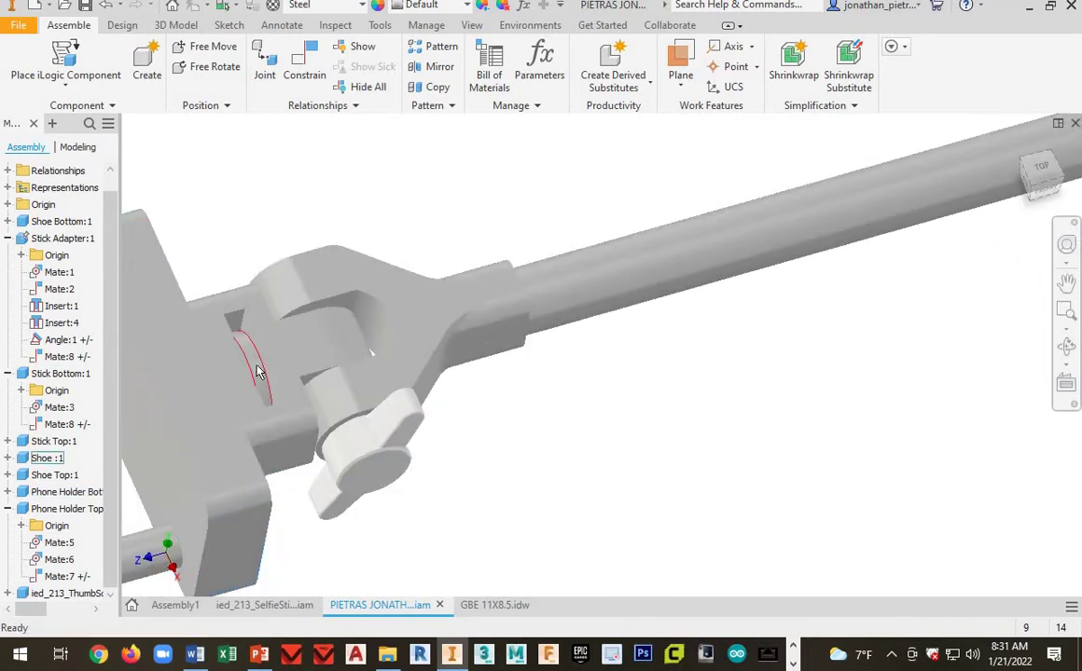
pyautogui.moveTo(261, 373); pyautogui.dragTo(283, 300)
pyautogui.scroll(-4, 282, 300)
pyautogui.scroll(2, 298, 307)
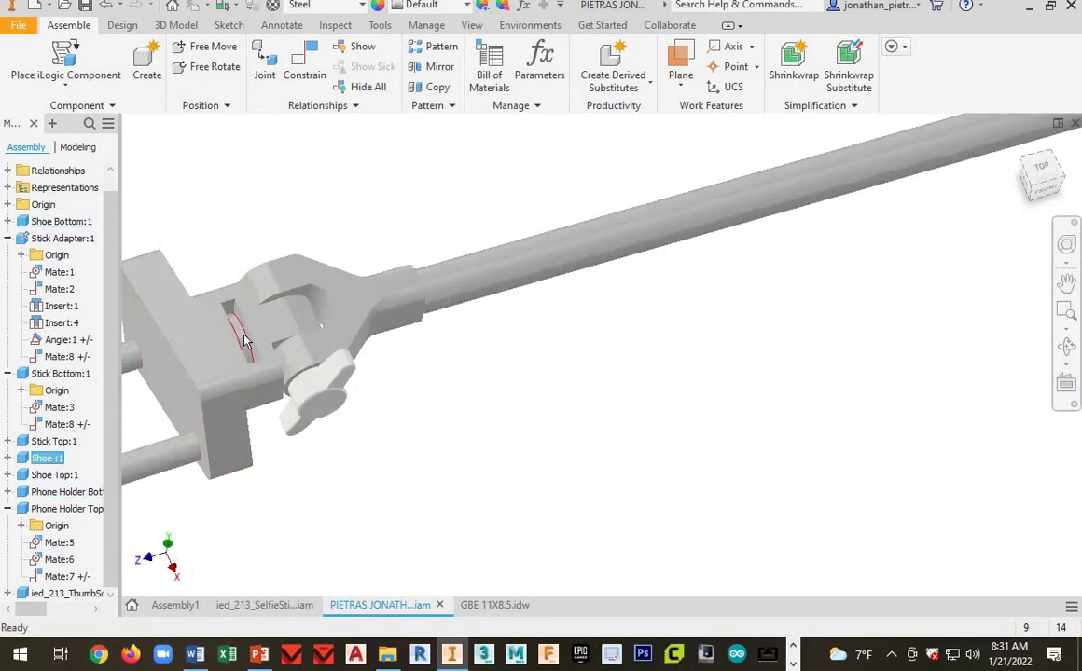
pyautogui.moveTo(245, 341); pyautogui.dragTo(176, 212)
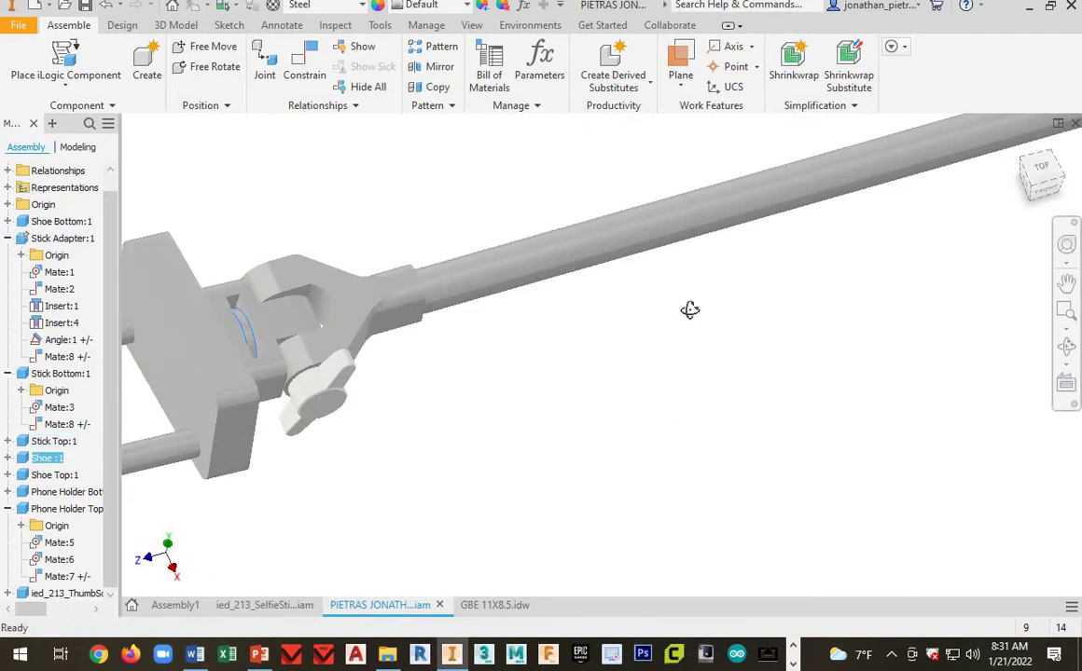
pyautogui.keyDown('shift'); pyautogui.moveTo(681, 301); pyautogui.dragTo(522, 285, button='middle'); pyautogui.keyUp('shift')
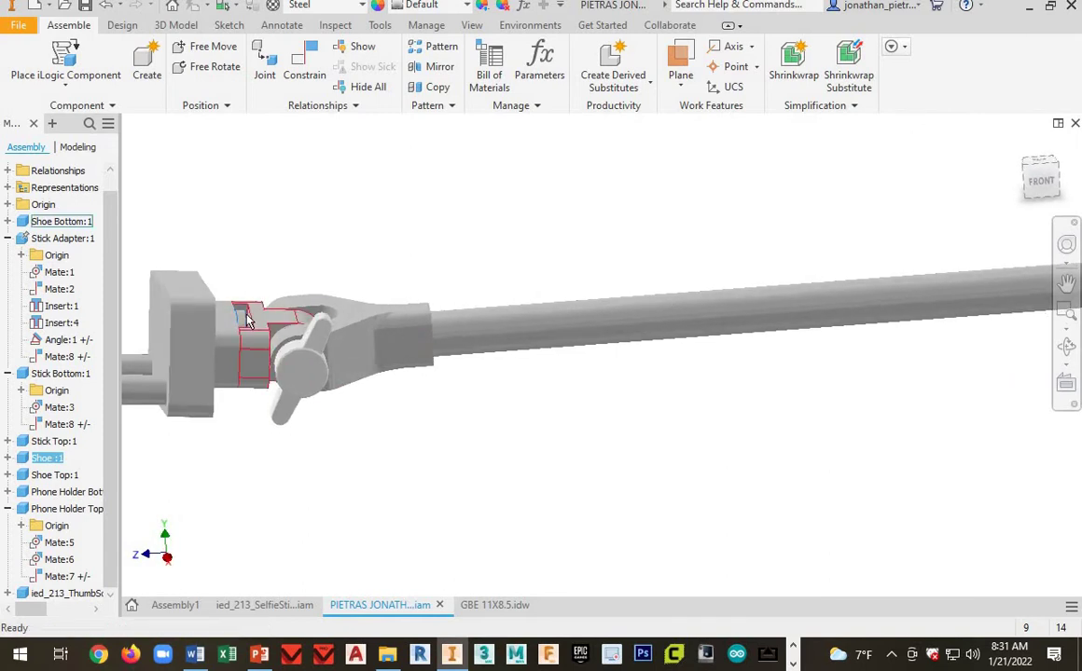
pyautogui.moveTo(241, 308); pyautogui.dragTo(232, 342)
# Orient the assembly square to the Stick Adapter's side face and define the current view as Front.
pyautogui.scroll(-3, 383, 364)
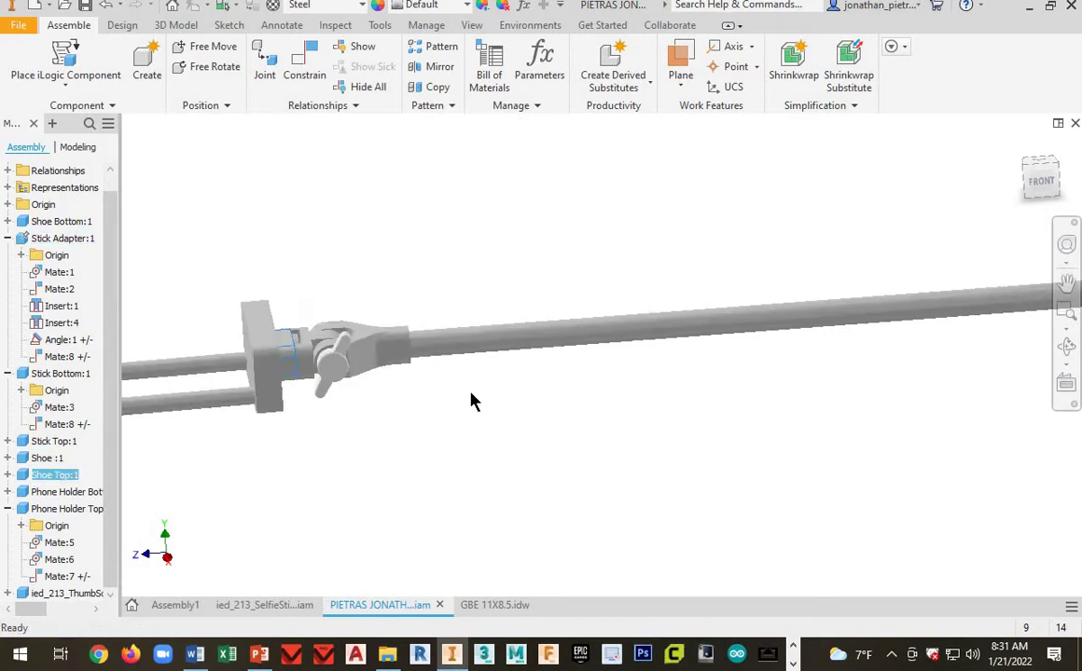
pyautogui.click(1066, 390)
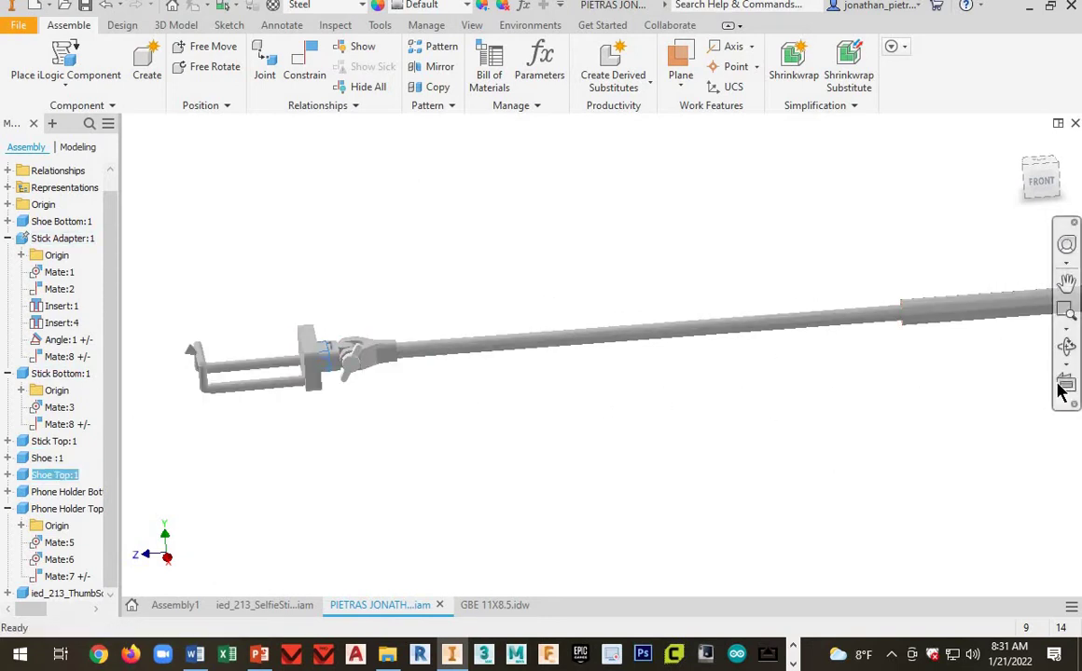
pyautogui.press('pageup')
pyautogui.click(389, 367)
pyautogui.click(390, 355)
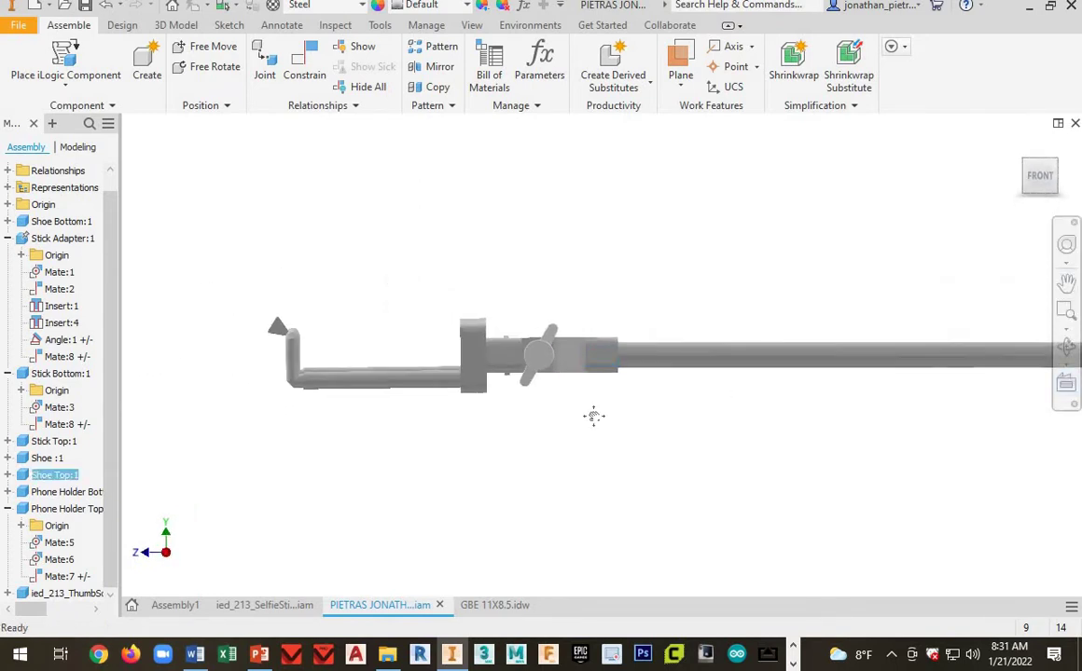
pyautogui.scroll(2, 560, 430)
pyautogui.moveTo(579, 415); pyautogui.dragTo(403, 418, button='middle')
pyautogui.scroll(2, 573, 421)
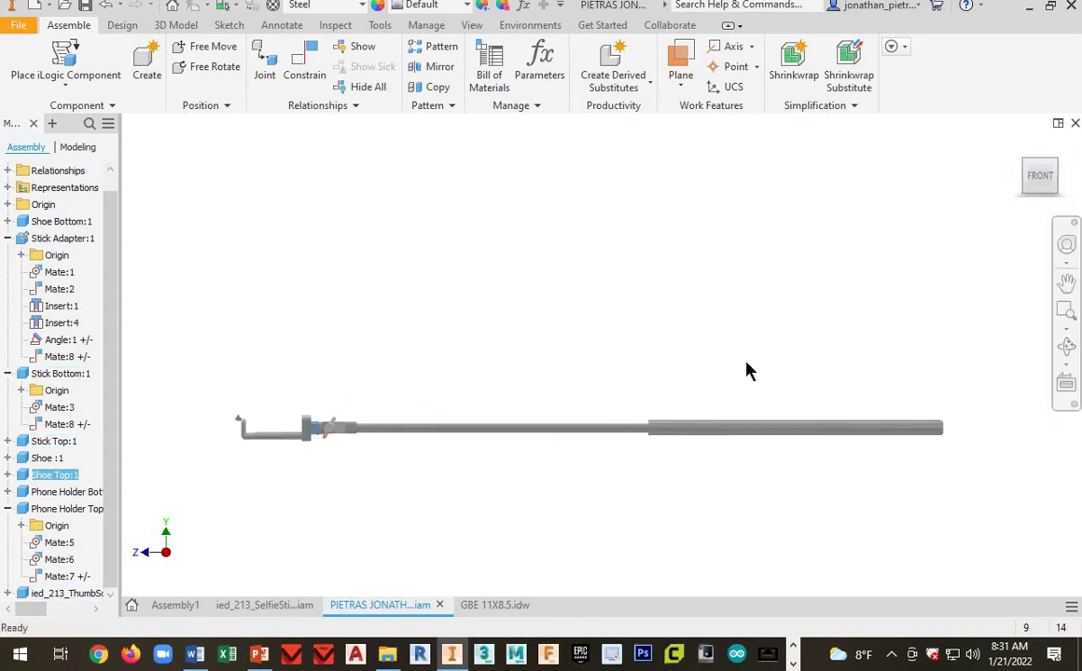
pyautogui.rightClick(1026, 147)
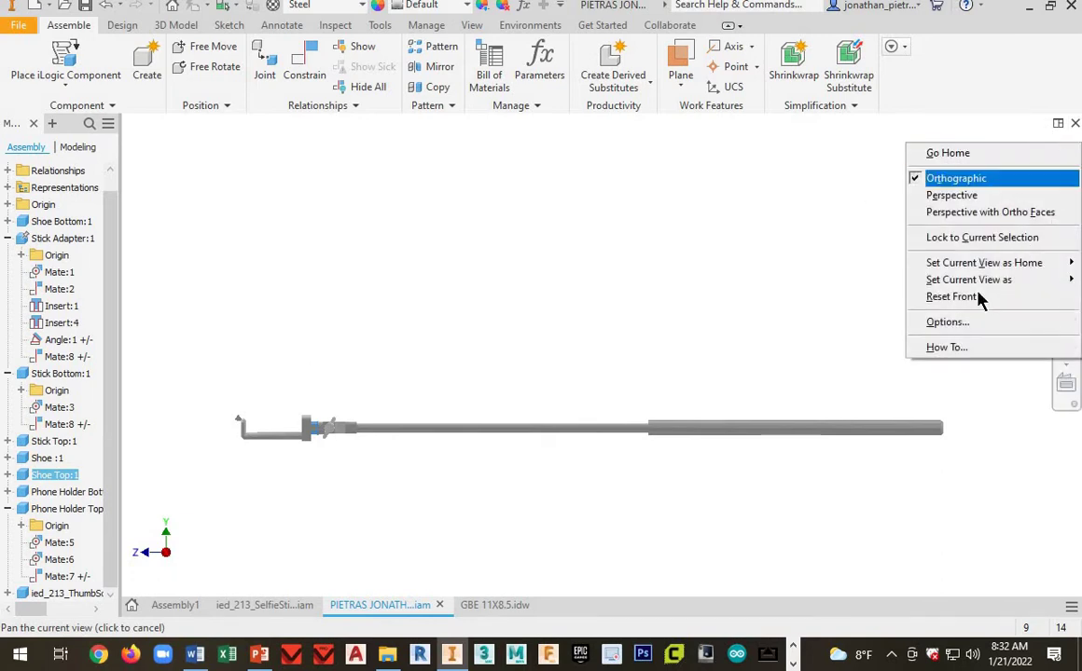
pyautogui.moveTo(1031, 283)
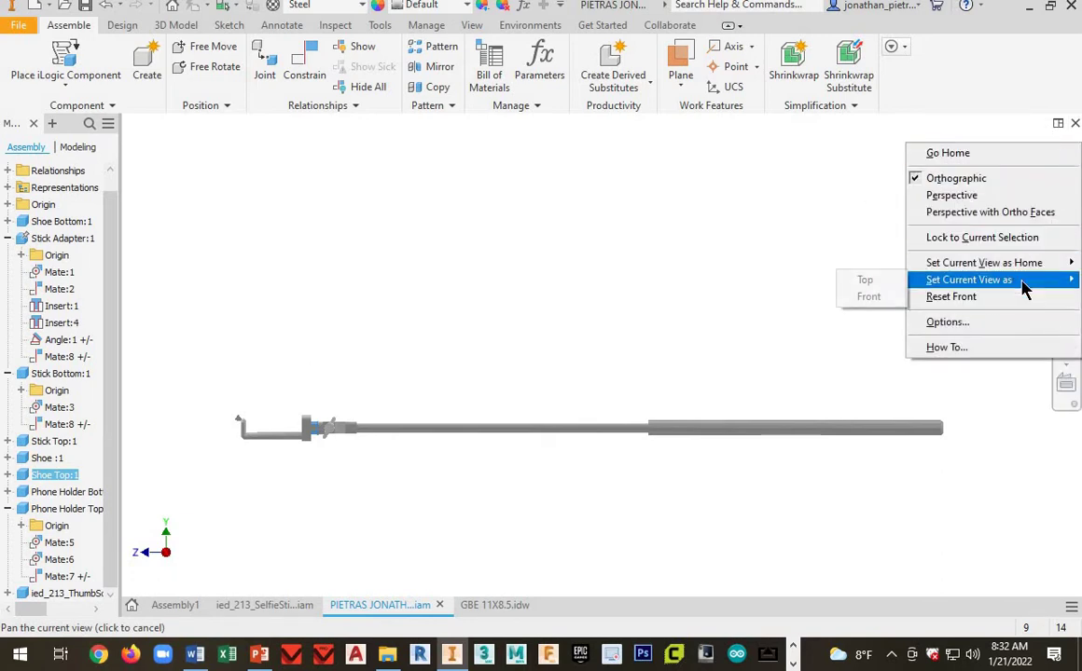
pyautogui.click(869, 297)
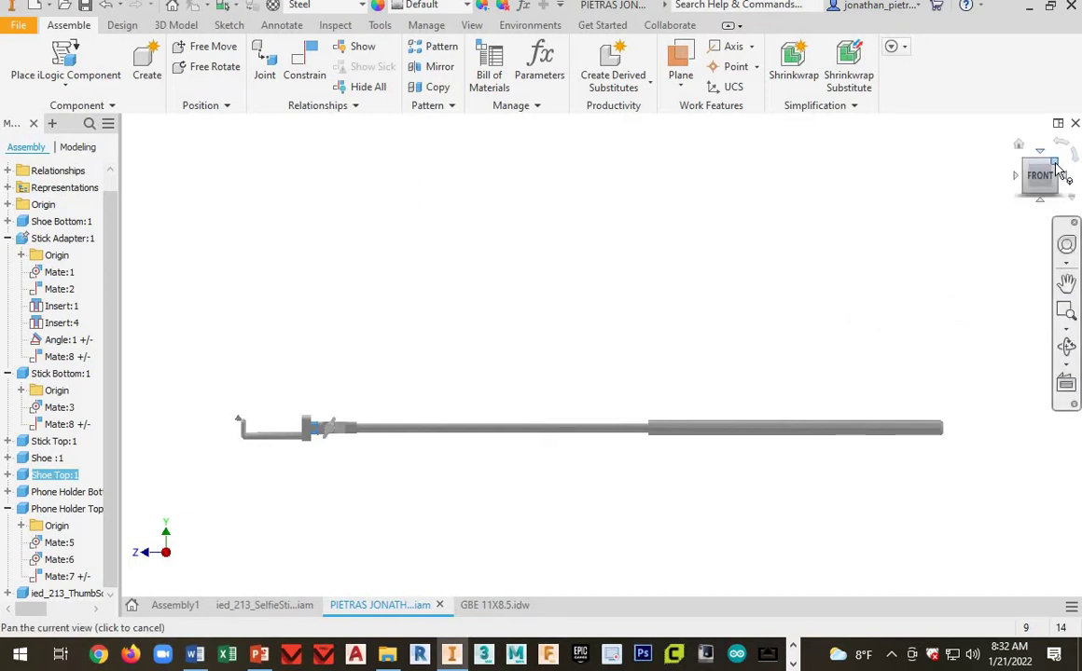
# Show the full selfie stick in the top-front-right isometric view and set it as the home view with Fixed Distance.
pyautogui.click(1056, 167)
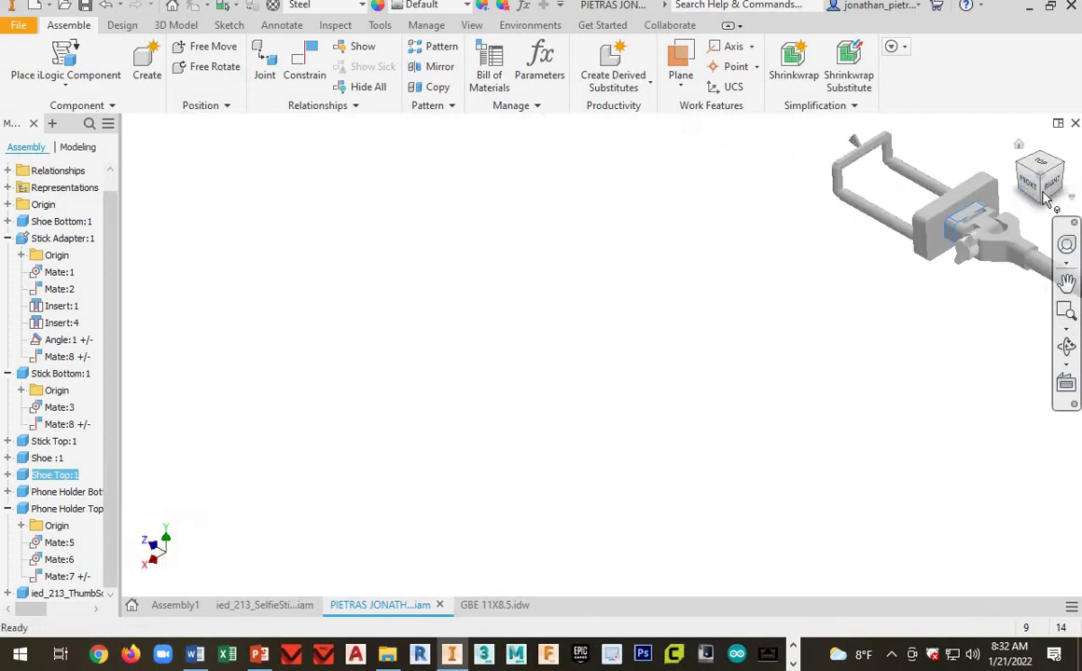
pyautogui.moveTo(1041, 274); pyautogui.dragTo(346, 286, button='middle')
pyautogui.scroll(3, 407, 314)
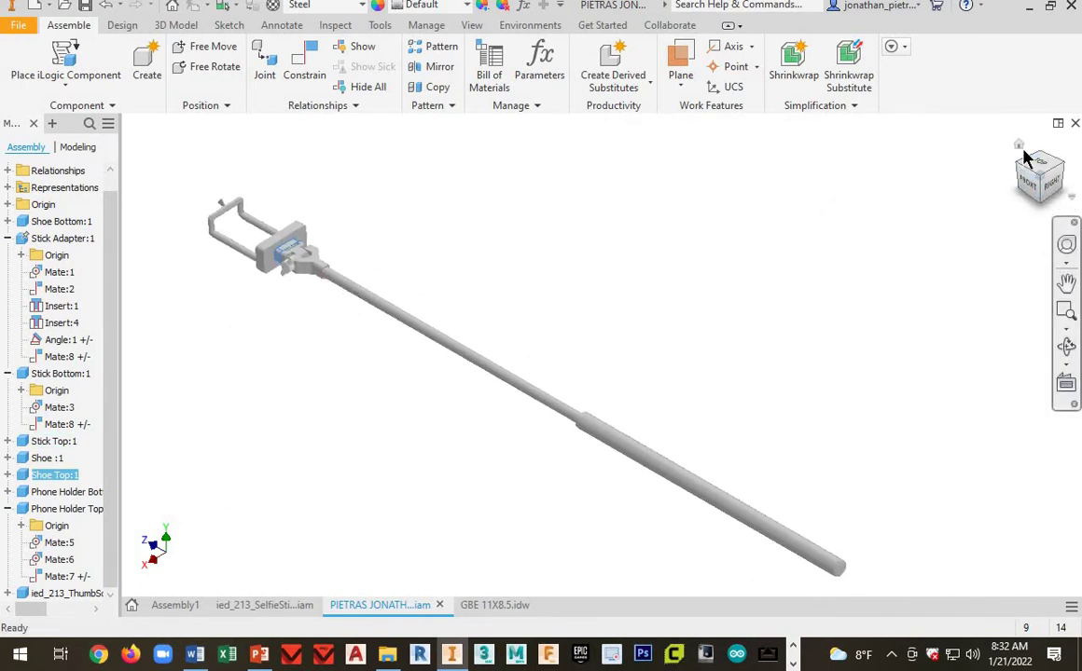
pyautogui.press('Escape')
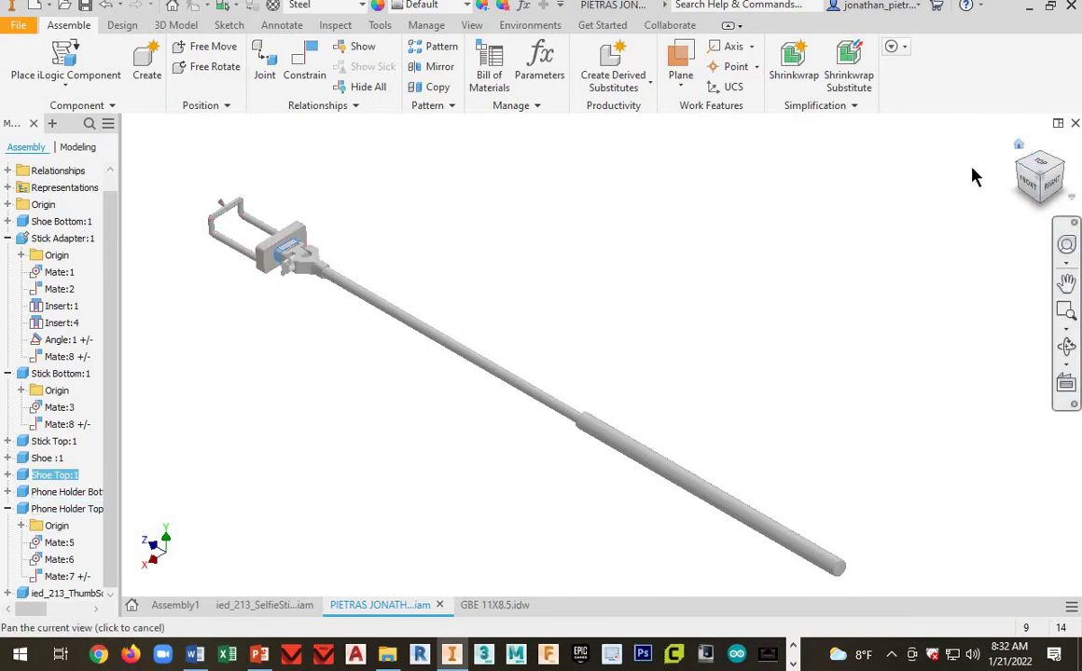
pyautogui.rightClick(1012, 152)
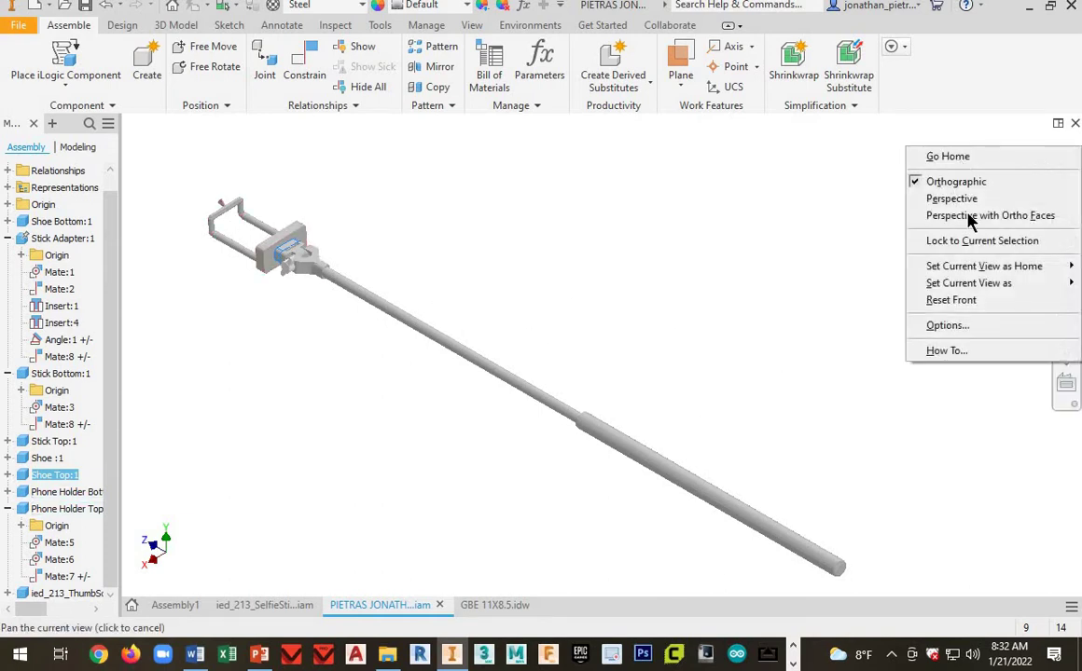
pyautogui.moveTo(1040, 284)
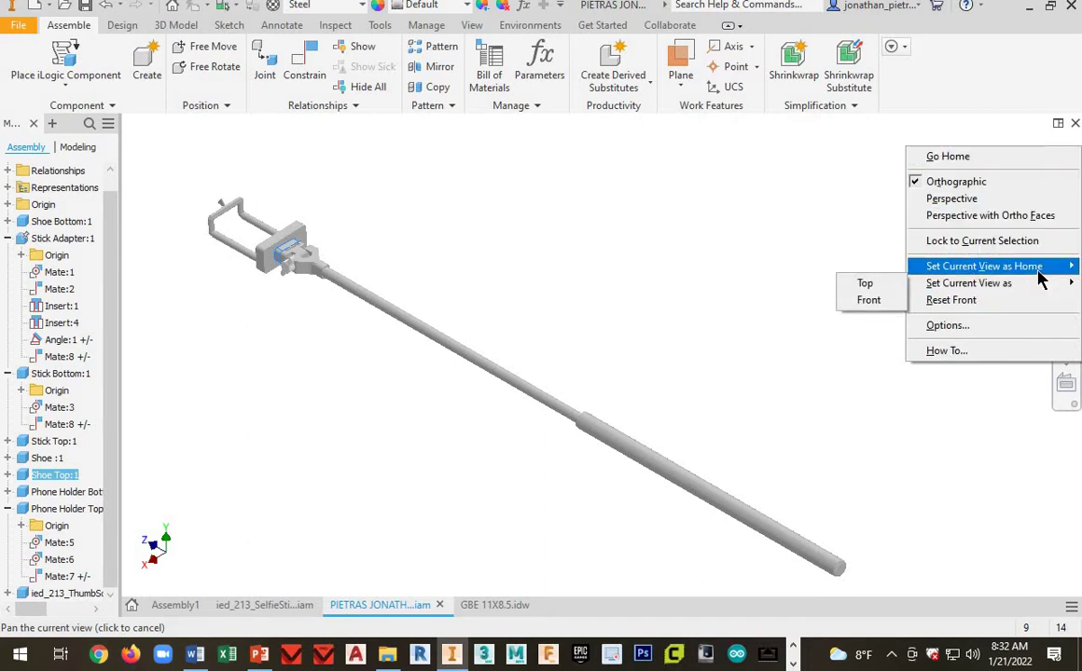
pyautogui.moveTo(988, 273)
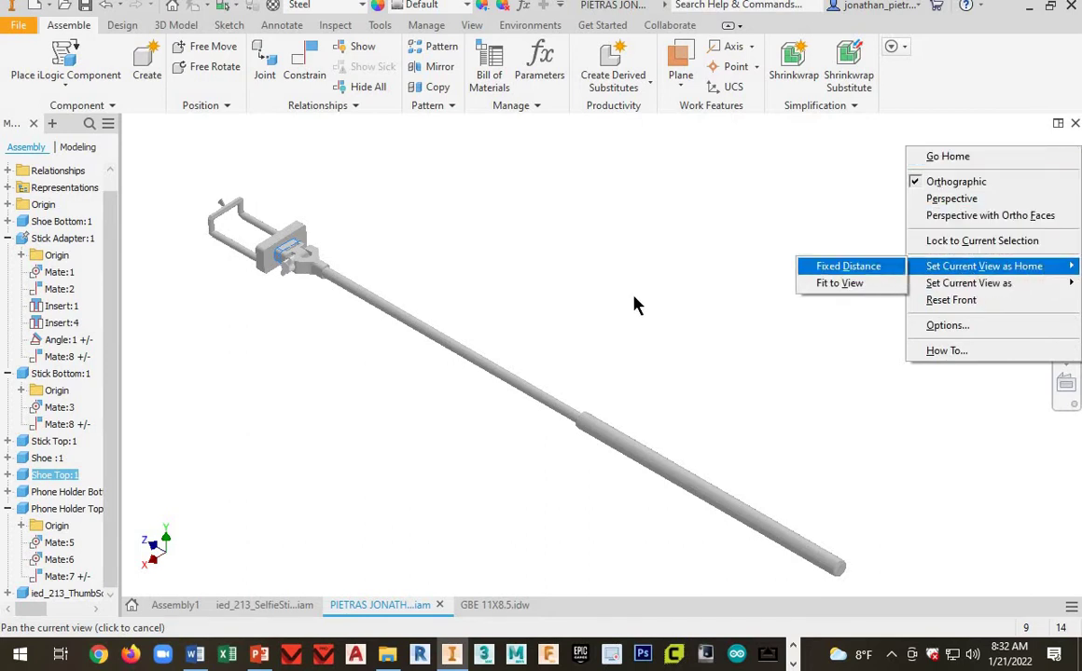
pyautogui.click(839, 268)
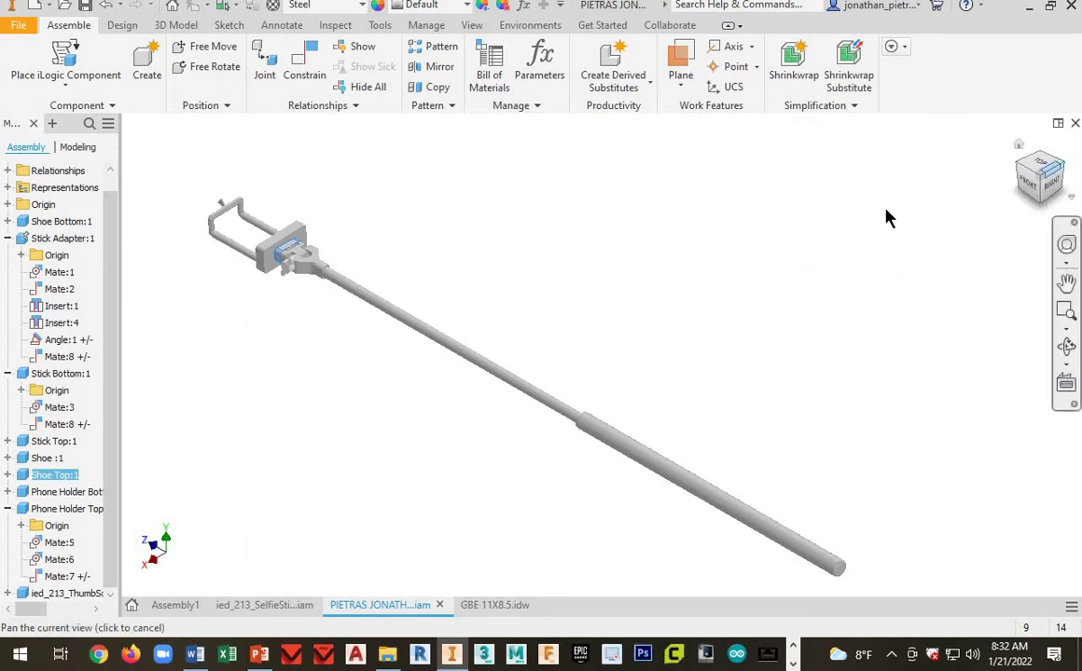
# Save the assembly, create a new presentation and insert the saved selfie stick assembly file into it.
pyautogui.click(83, 8)
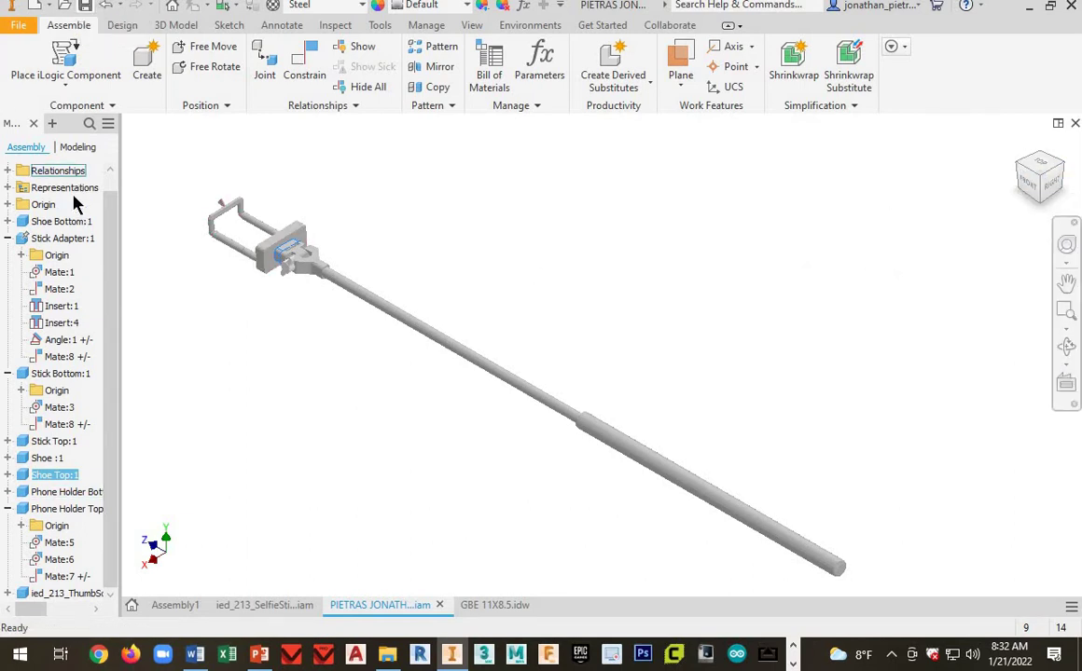
pyautogui.click(19, 27)
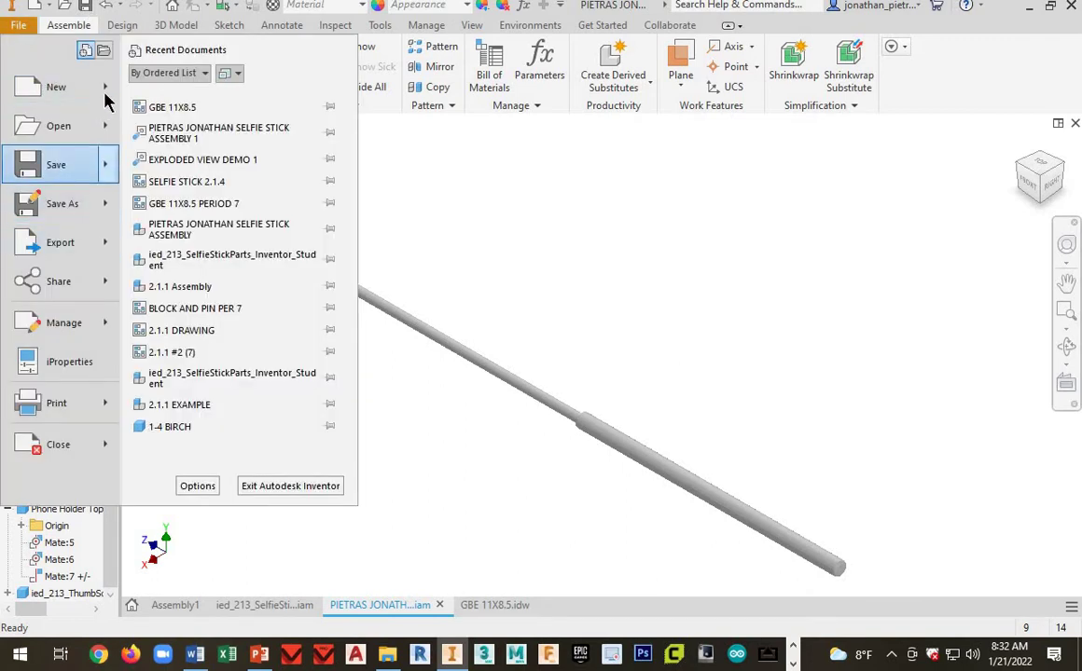
pyautogui.moveTo(116, 96)
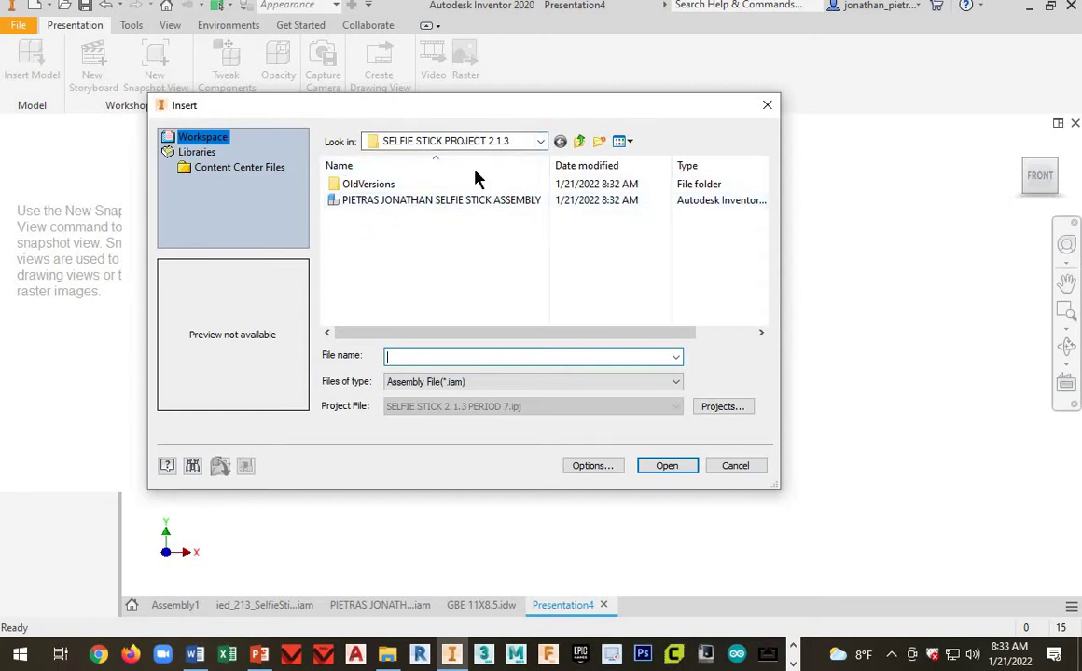
pyautogui.click(420, 201)
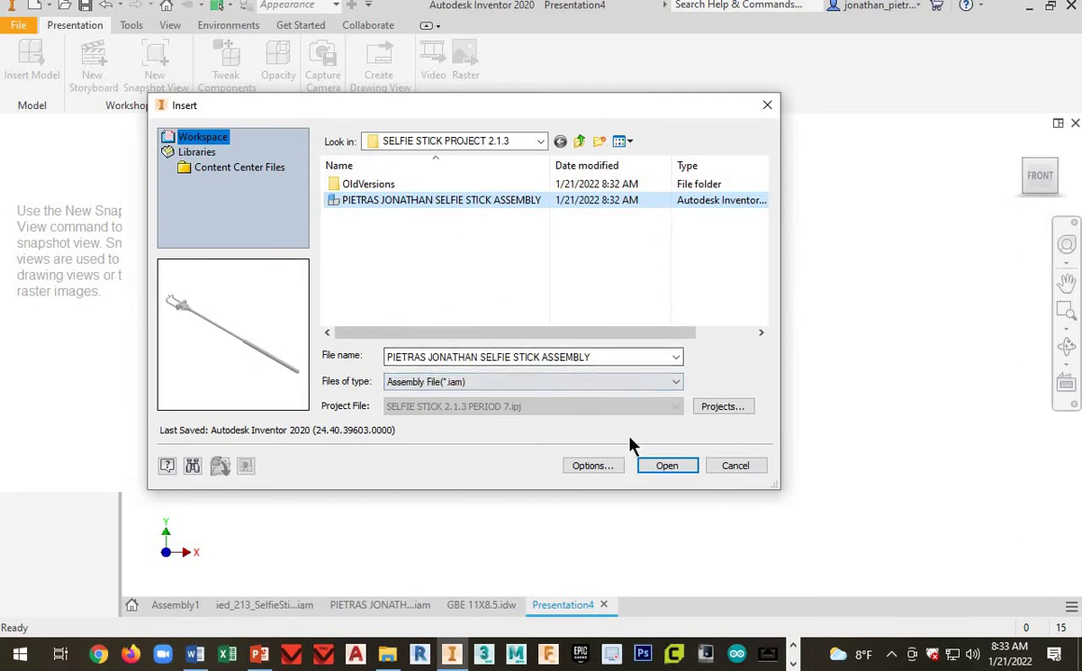
pyautogui.click(670, 466)
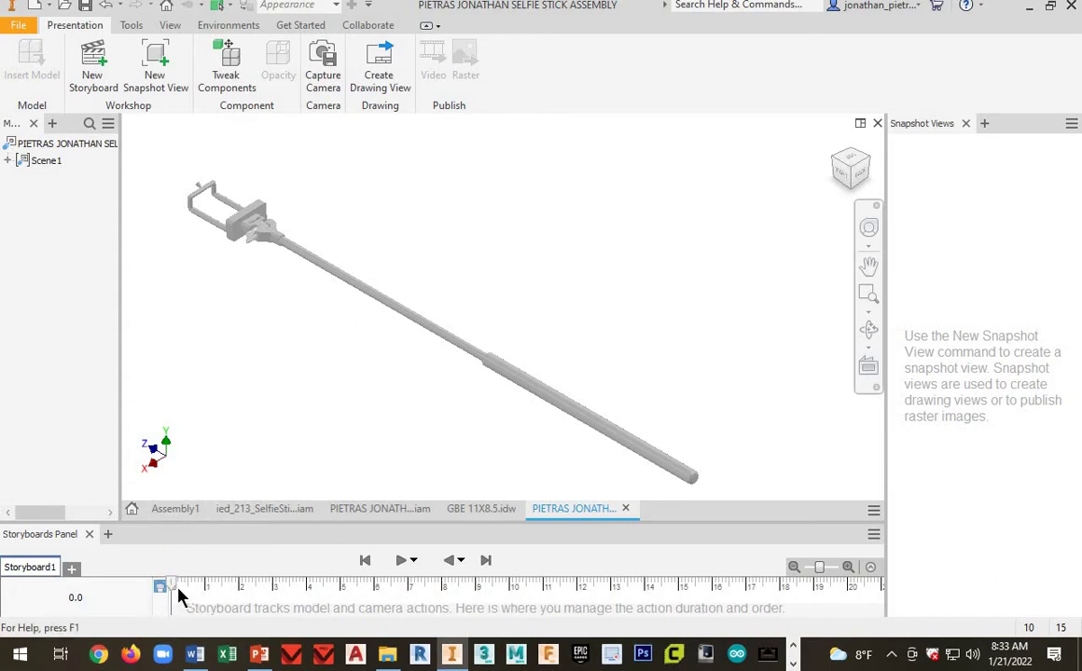
# Move the playhead of Storyboard1 to 9 seconds on the timeline.
pyautogui.moveTo(182, 584); pyautogui.dragTo(476, 597)
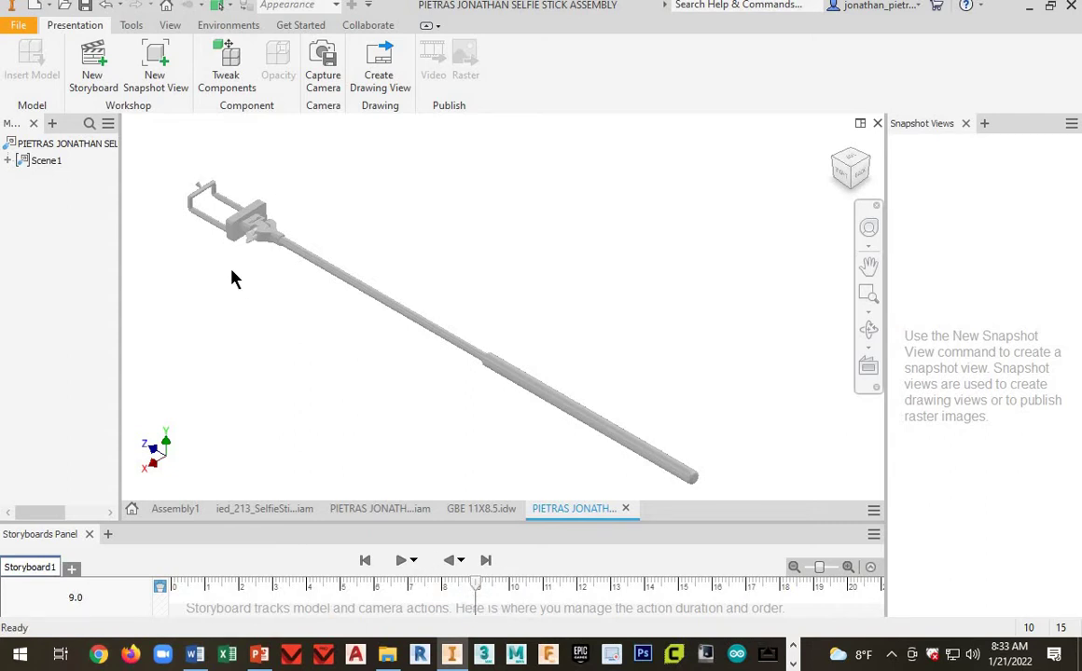
pyautogui.moveTo(611, 336); pyautogui.dragTo(615, 325, button='middle')
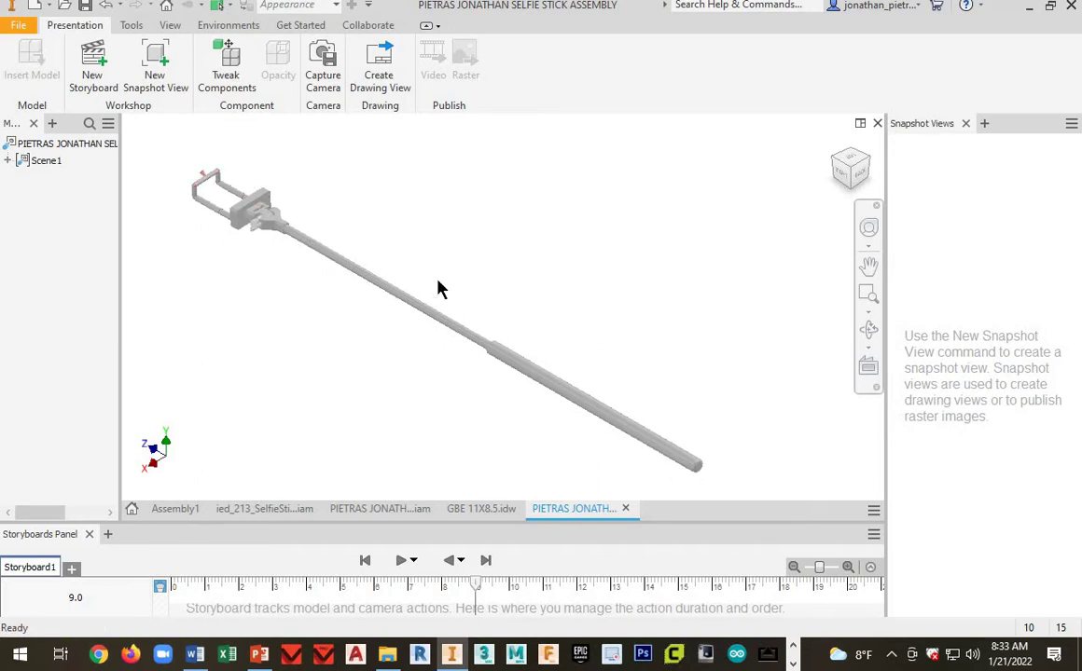
pyautogui.moveTo(234, 216); pyautogui.dragTo(255, 233, button='middle')
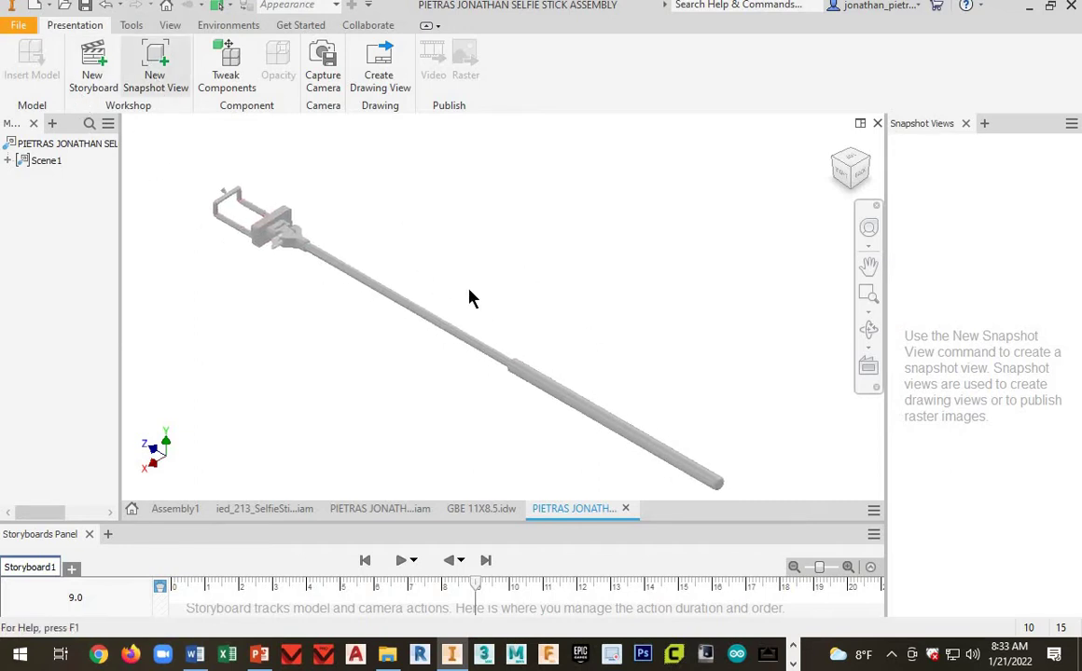
pyautogui.moveTo(442, 275); pyautogui.dragTo(409, 257, button='middle')
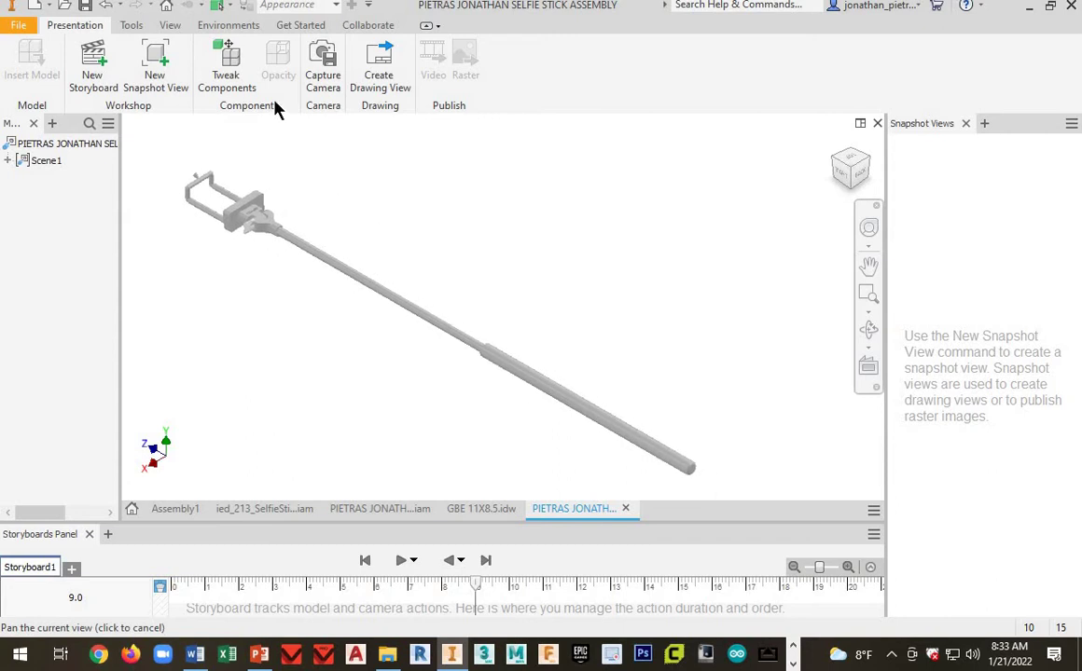
# Tweak the thick Stick Bottom tube about 12.1 in along the stick axis, away from the thin stick.
pyautogui.click(232, 62)
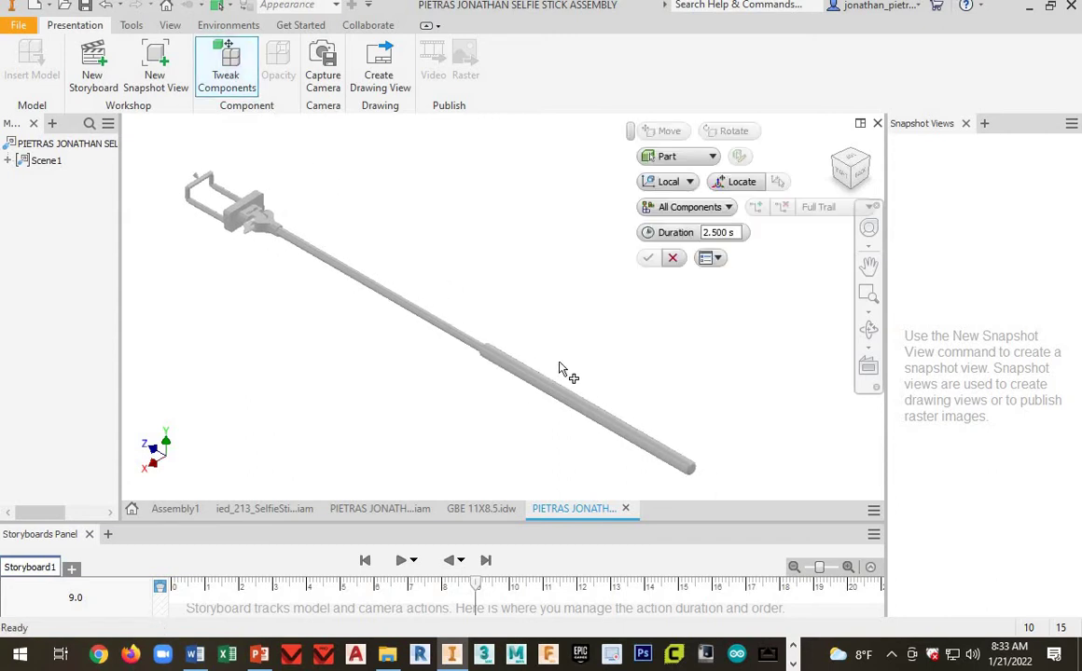
pyautogui.moveTo(577, 365); pyautogui.dragTo(586, 372, button='middle')
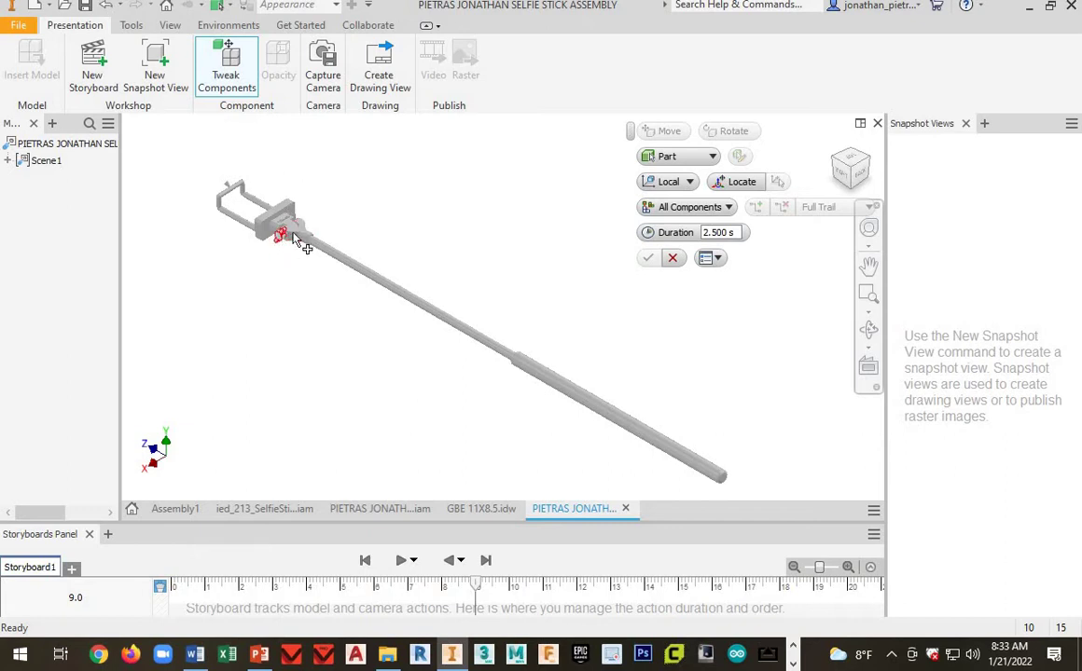
pyautogui.scroll(5, 288, 238)
pyautogui.scroll(-4, 326, 256)
pyautogui.scroll(-4, 322, 247)
pyautogui.scroll(4, 313, 238)
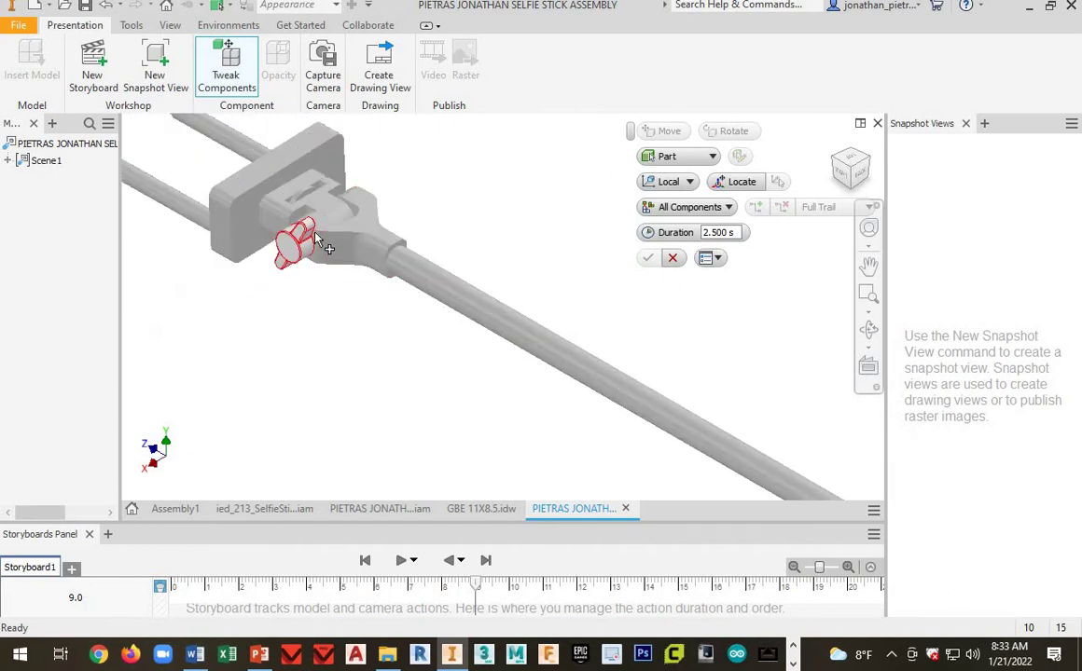
pyautogui.scroll(-5, 372, 209)
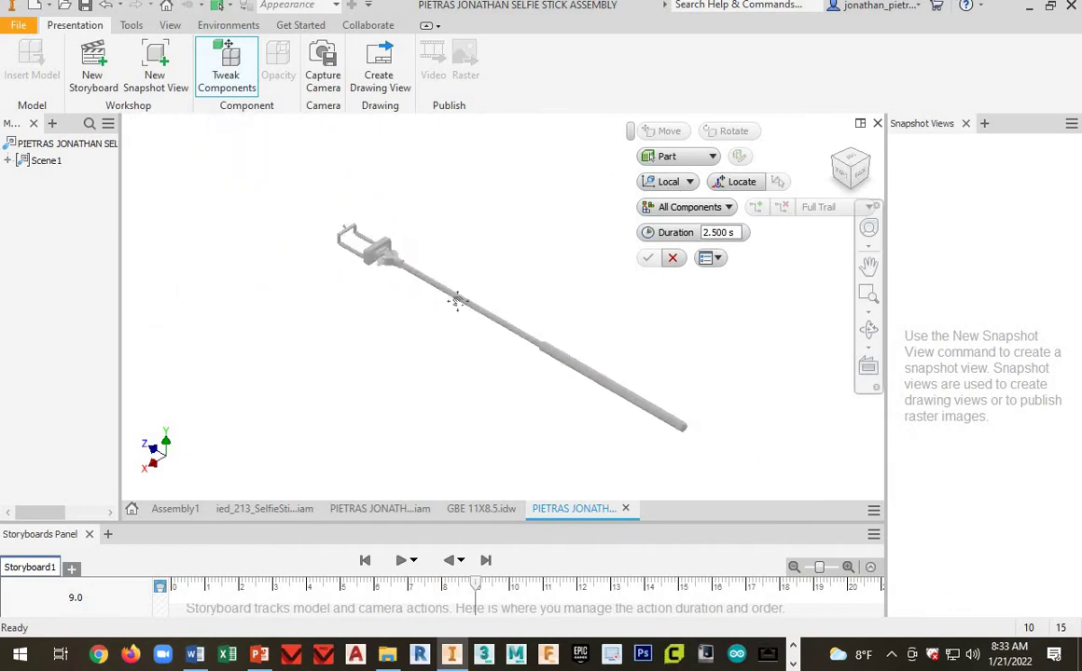
pyautogui.moveTo(508, 356); pyautogui.dragTo(496, 352, button='middle')
pyautogui.click(546, 378)
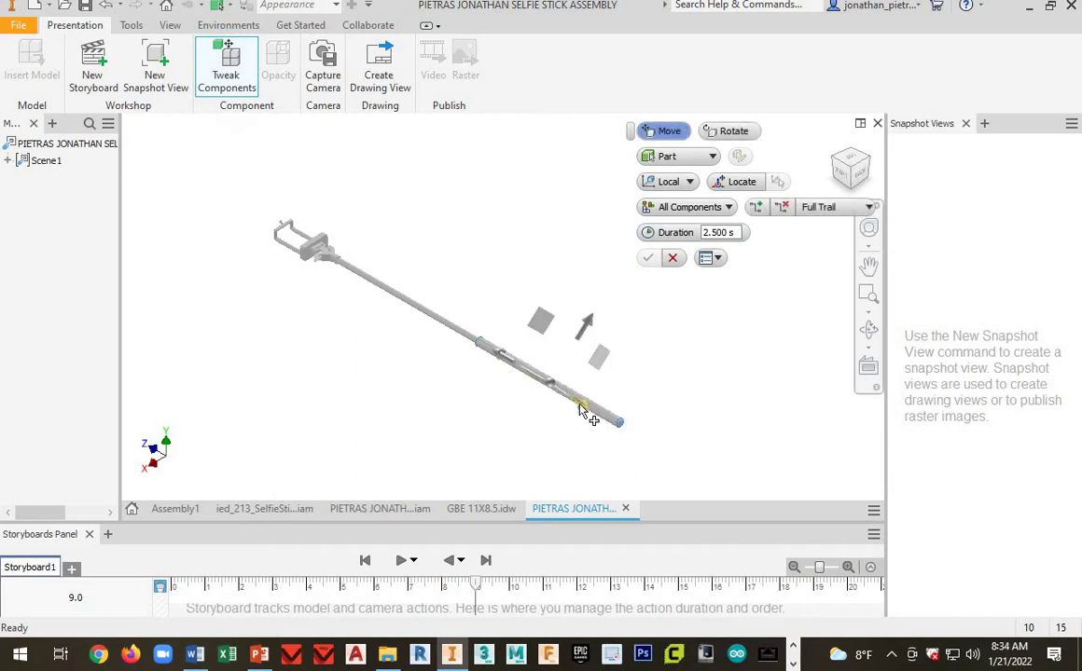
pyautogui.moveTo(589, 412); pyautogui.dragTo(696, 472)
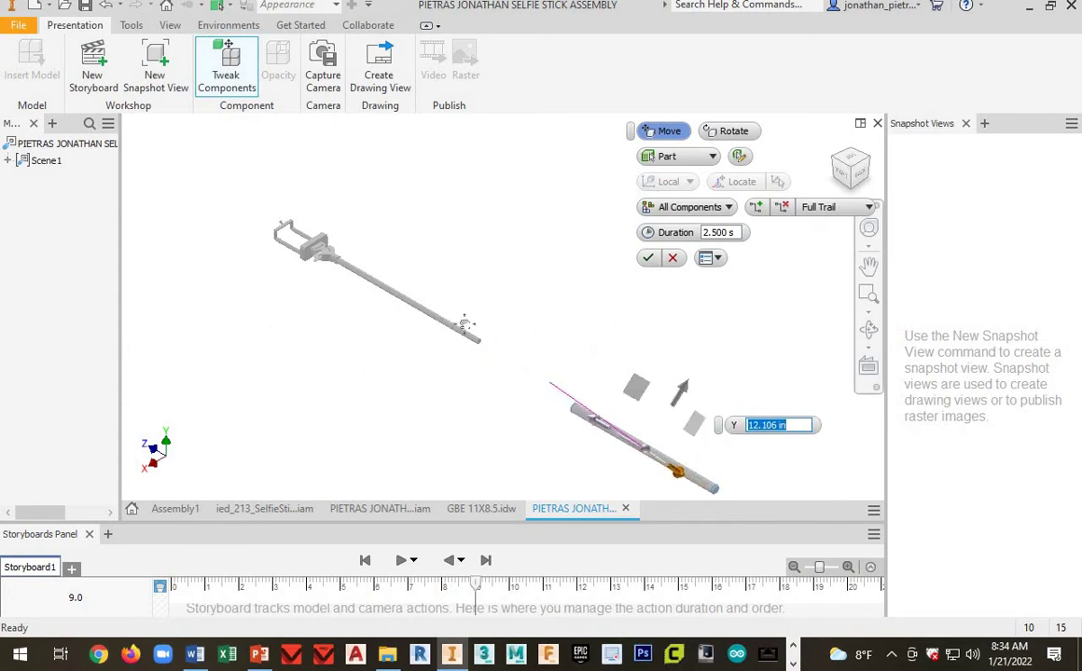
# Tweak the thin stick about 4.4 in along its axis, away from the Stick Adapter.
pyautogui.moveTo(413, 307); pyautogui.dragTo(454, 325, button='middle')
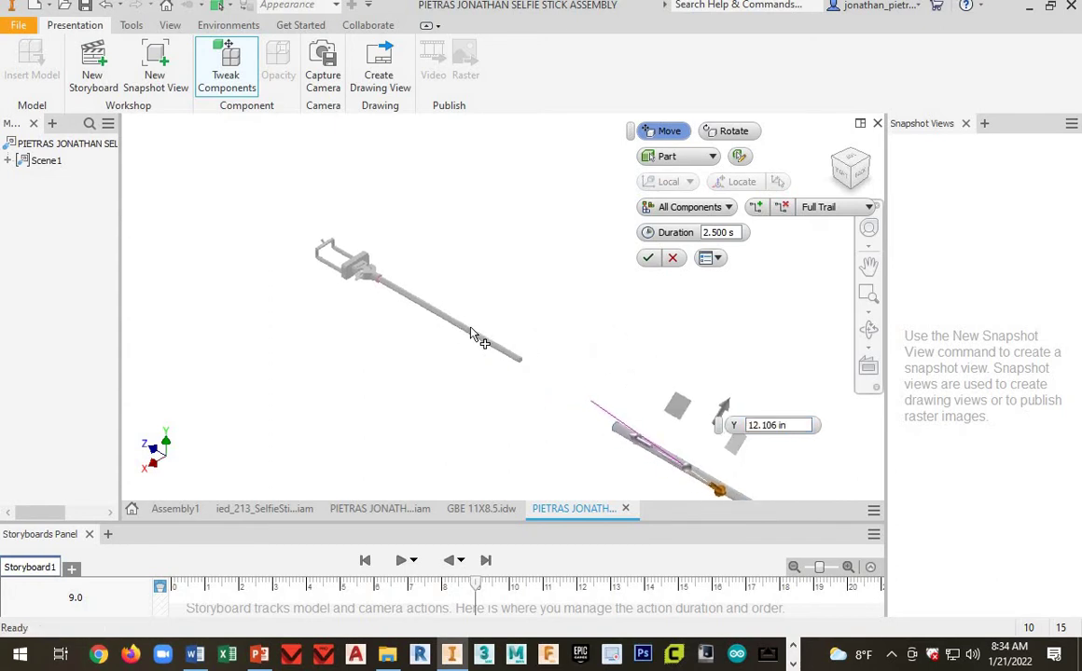
pyautogui.click(470, 330)
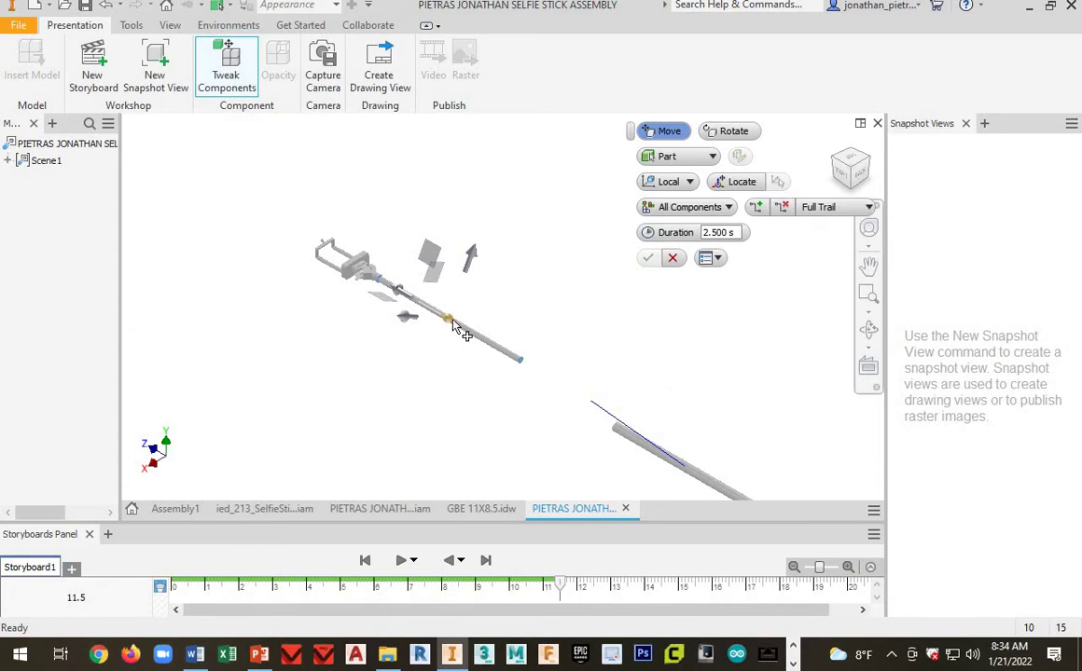
pyautogui.scroll(3, 448, 321)
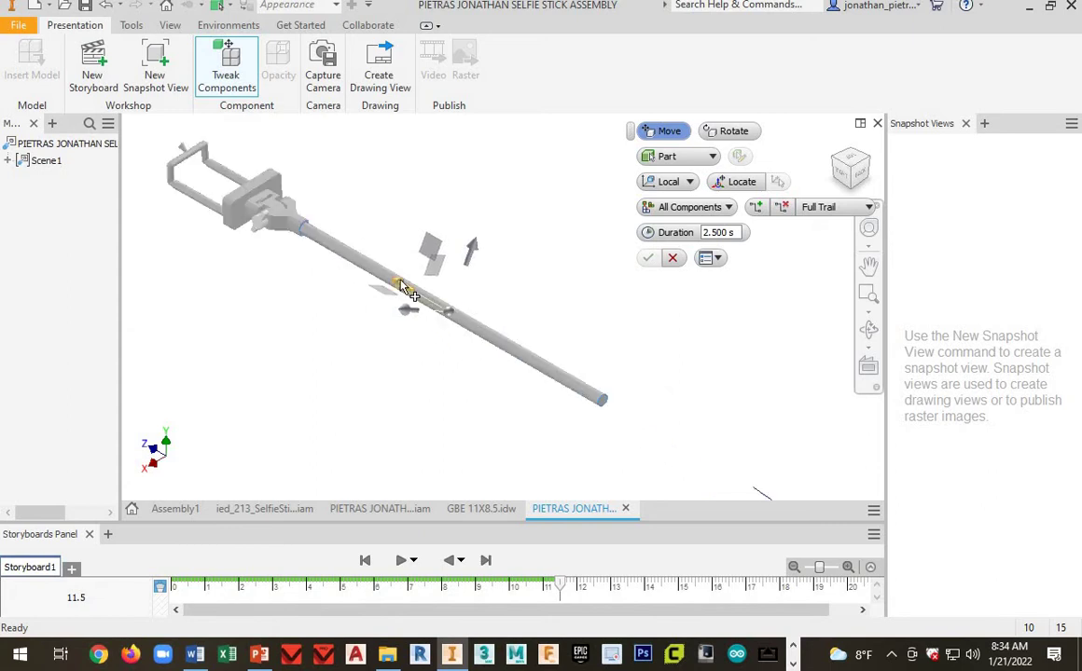
pyautogui.moveTo(431, 300); pyautogui.dragTo(514, 341)
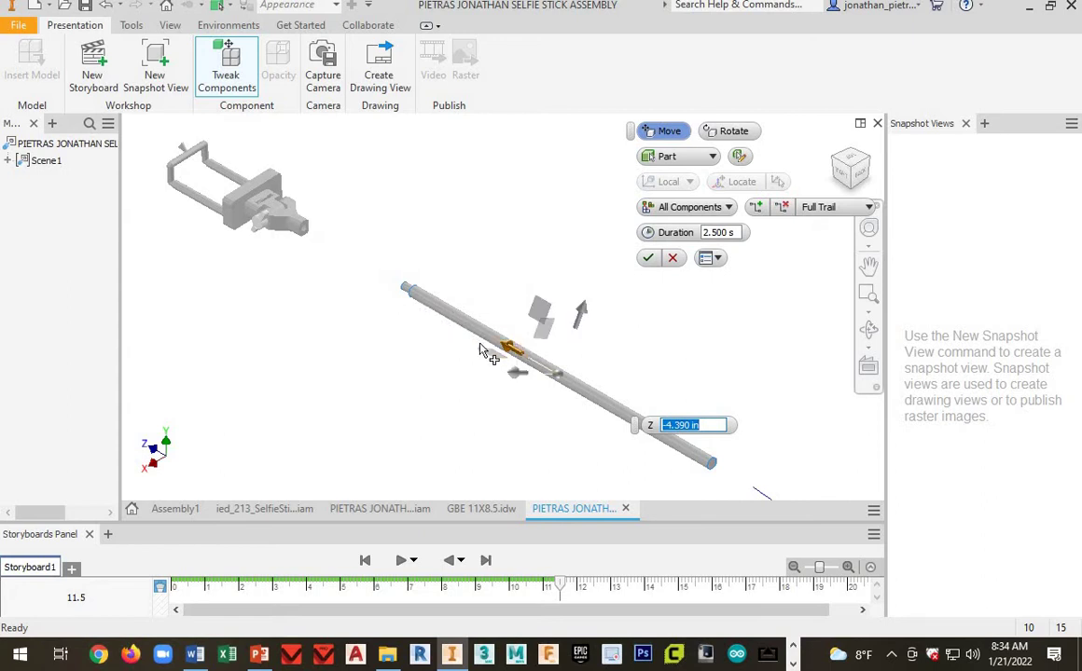
# Tweak the U-shaped phone holder frame outward along the stick axis and the phone holder plate about 2.3 in the same way.
pyautogui.scroll(4, 386, 295)
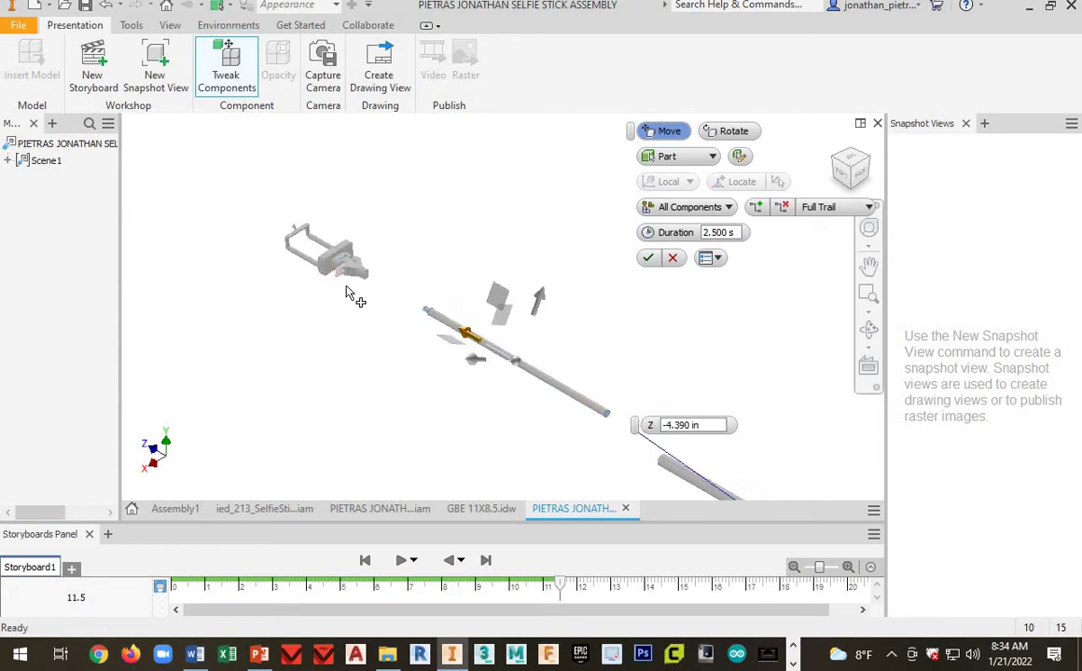
pyautogui.moveTo(233, 235); pyautogui.dragTo(305, 206, button='middle')
pyautogui.scroll(-5, 344, 279)
pyautogui.scroll(1, 333, 259)
pyautogui.scroll(-2, 328, 257)
pyautogui.scroll(5, 327, 255)
pyautogui.scroll(-3, 408, 220)
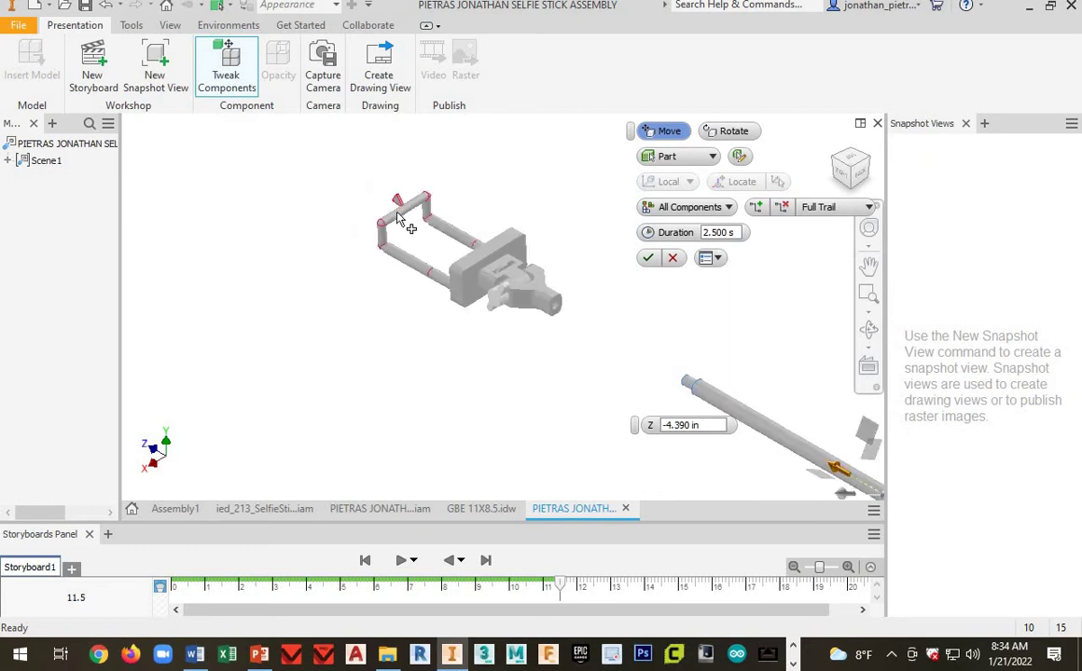
pyautogui.moveTo(431, 312); pyautogui.dragTo(416, 391, button='middle')
pyautogui.click(371, 289)
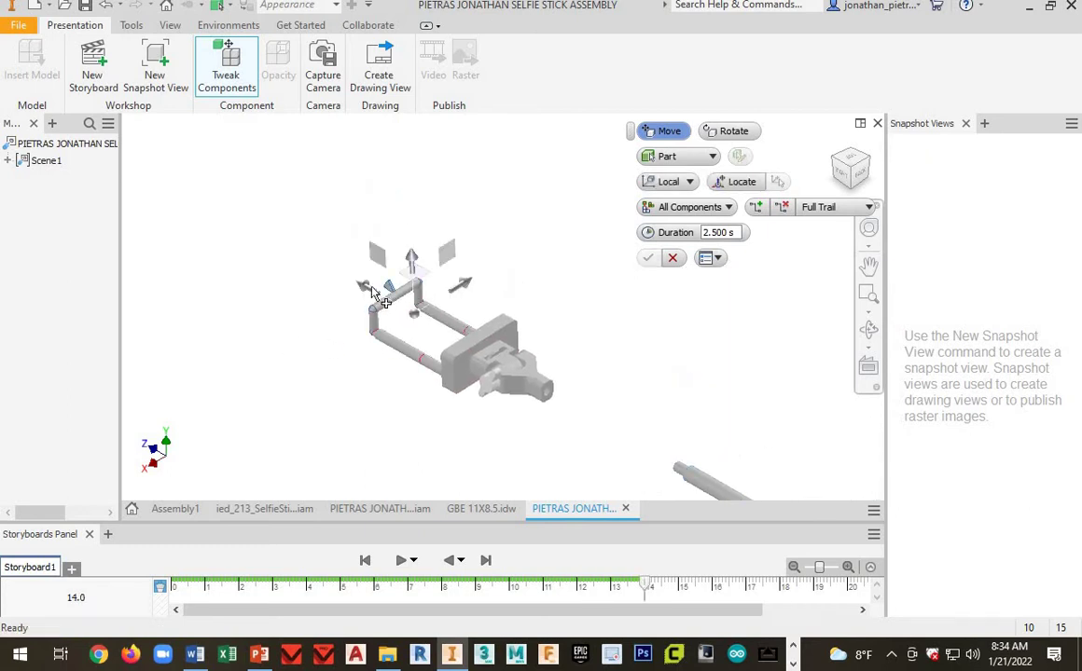
pyautogui.moveTo(360, 283); pyautogui.dragTo(158, 144)
pyautogui.click(445, 325)
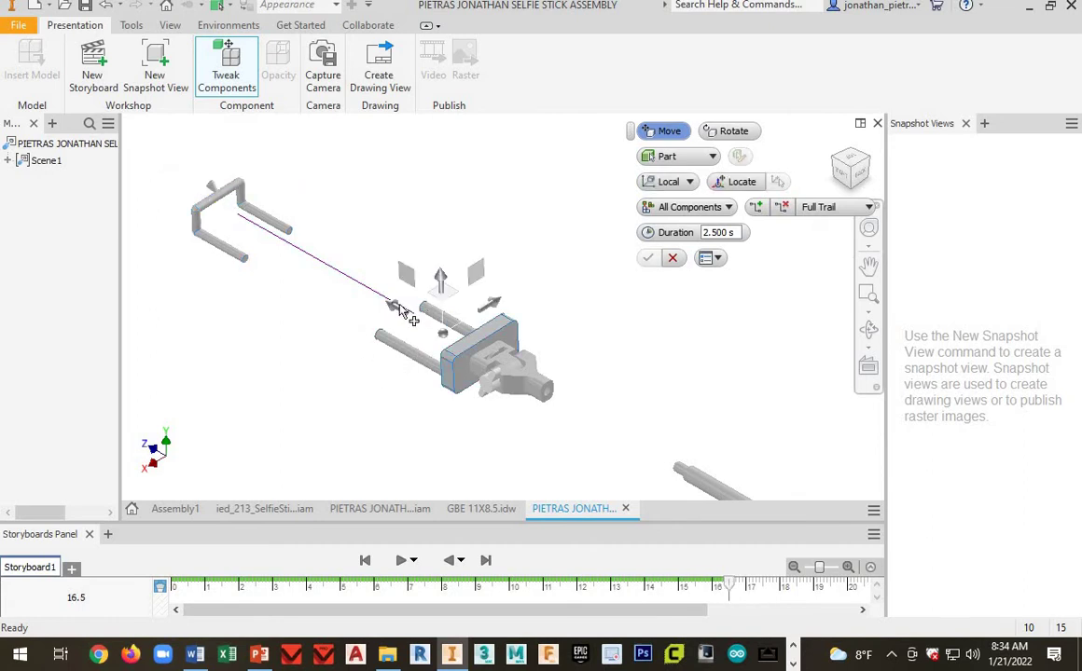
pyautogui.moveTo(397, 311); pyautogui.dragTo(321, 264)
# Tweak the rounded shoe block with the hole about 1.3 in away from the Stick Adapter toward the phone holder.
pyautogui.moveTo(485, 381); pyautogui.dragTo(411, 285, button='middle')
pyautogui.scroll(2, 410, 285)
pyautogui.scroll(-4, 410, 285)
pyautogui.scroll(3, 425, 265)
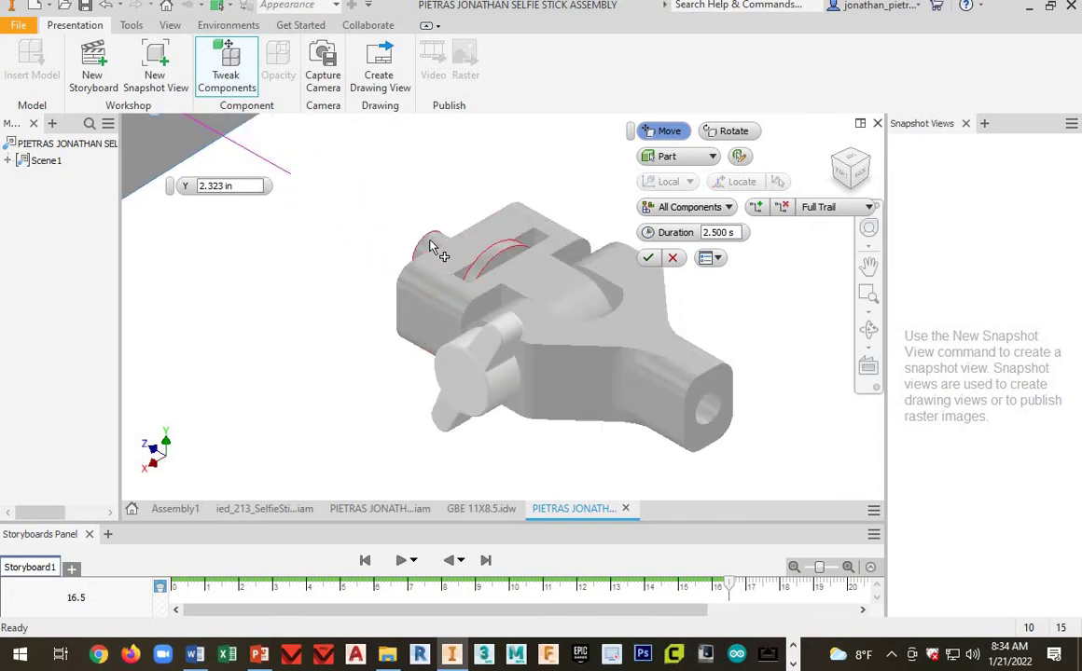
pyautogui.click(426, 250)
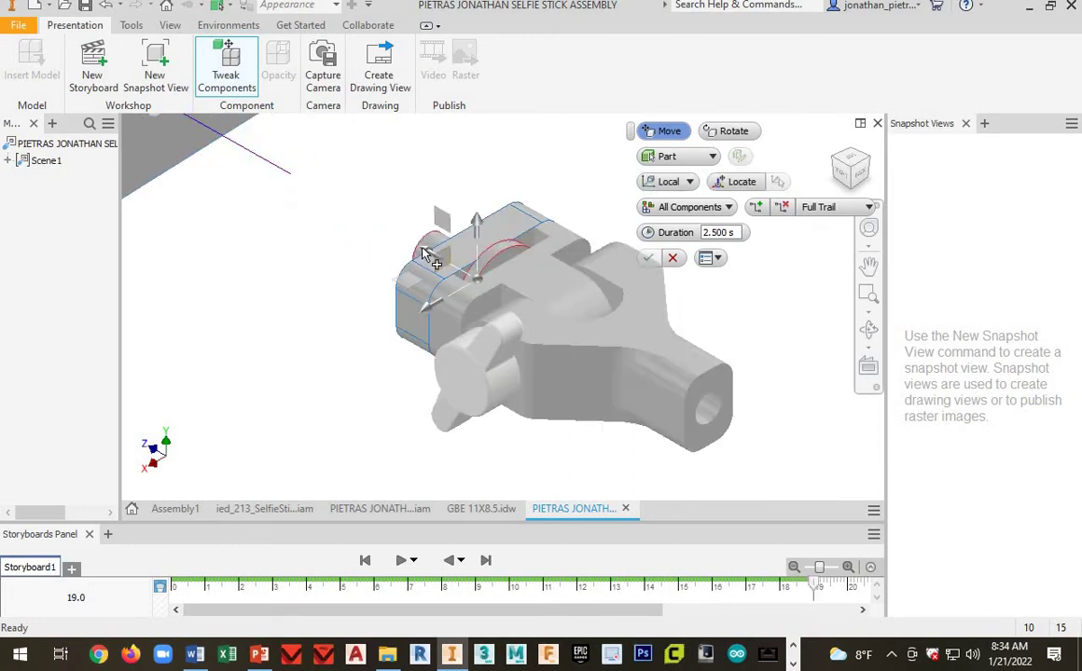
pyautogui.moveTo(426, 251); pyautogui.dragTo(264, 148)
# Tweak the flanged shoe pin about 0.48 in out of the Stick Adapter toward the shoe block.
pyautogui.scroll(-5, 306, 207)
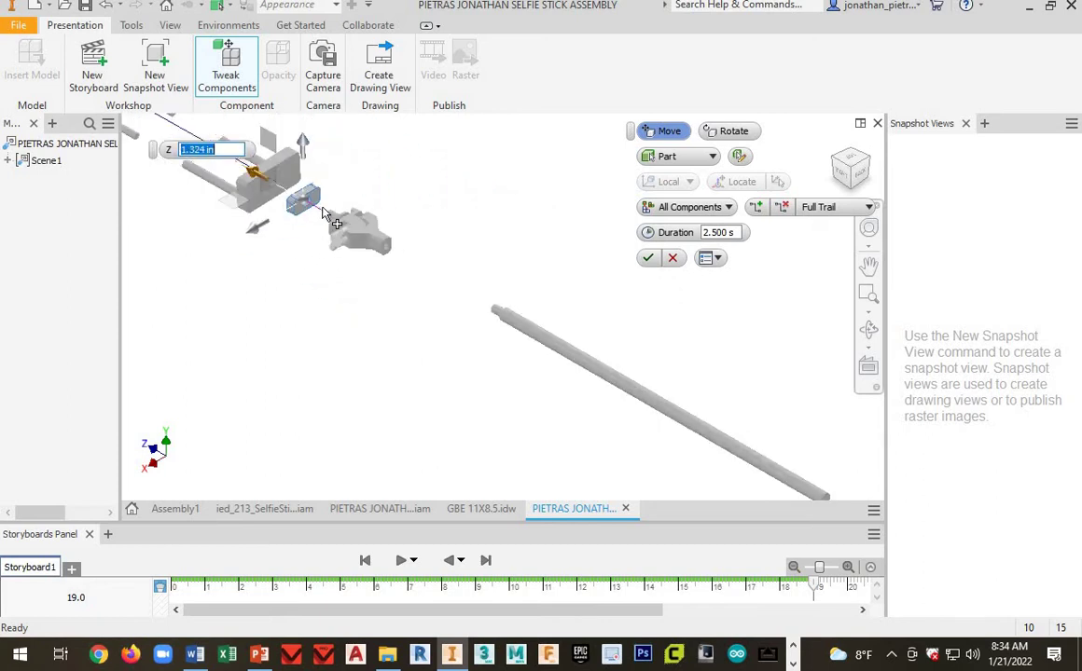
pyautogui.scroll(4, 318, 209)
pyautogui.scroll(3, 438, 256)
pyautogui.click(373, 253)
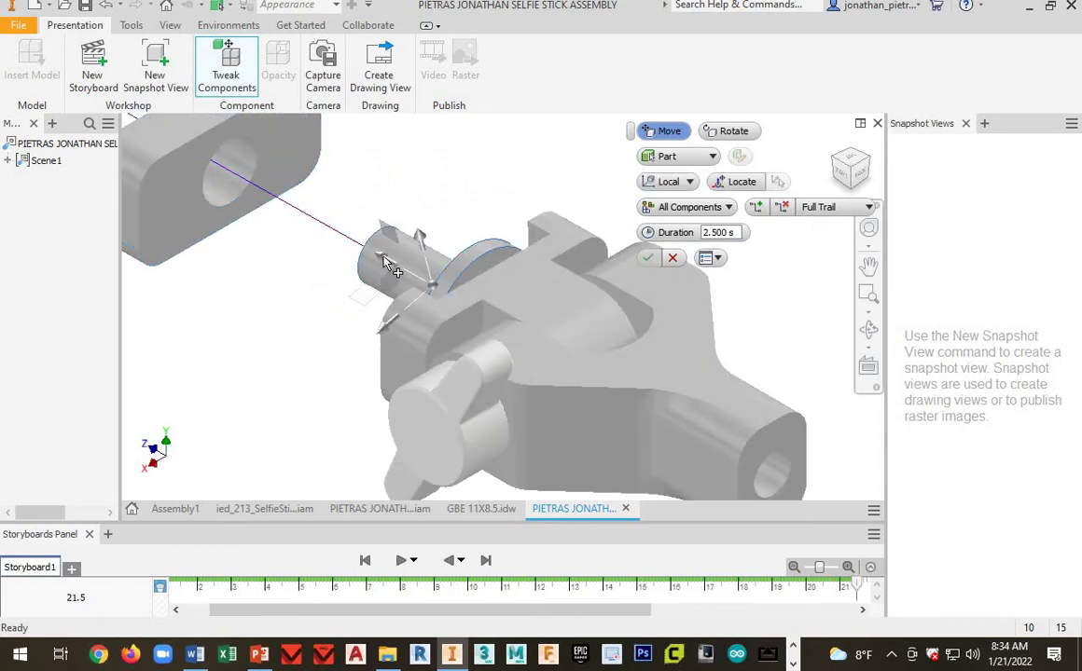
pyautogui.moveTo(371, 251); pyautogui.dragTo(297, 213)
# Tweak the U-shaped phone holder frame and the phone holder plate farther outward along the stick axis.
pyautogui.scroll(-6, 373, 265)
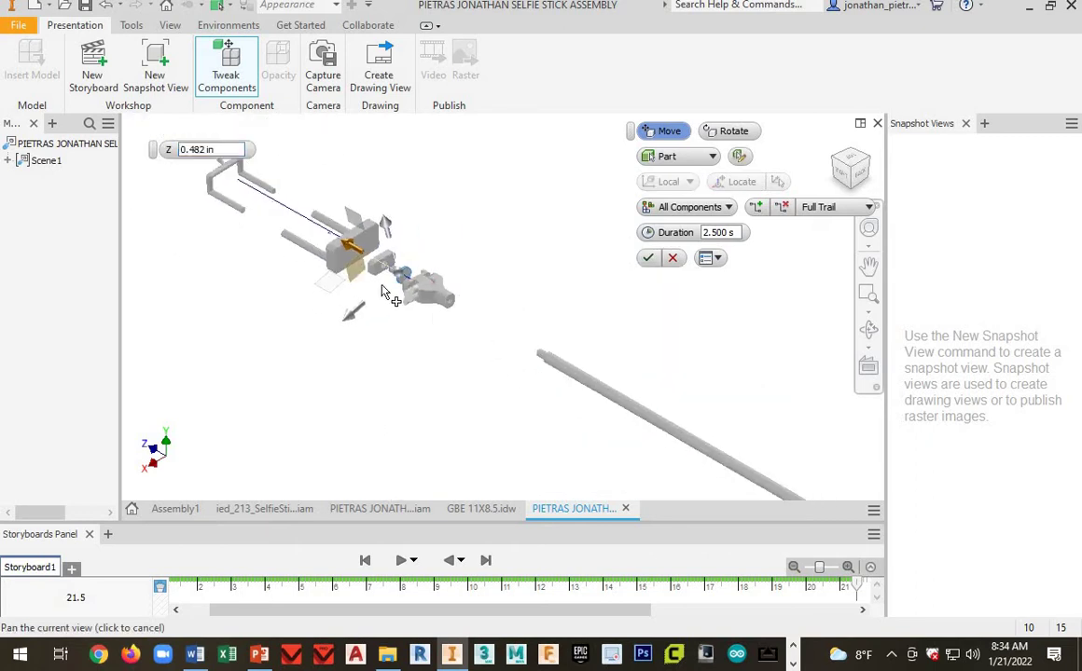
pyautogui.click(371, 281)
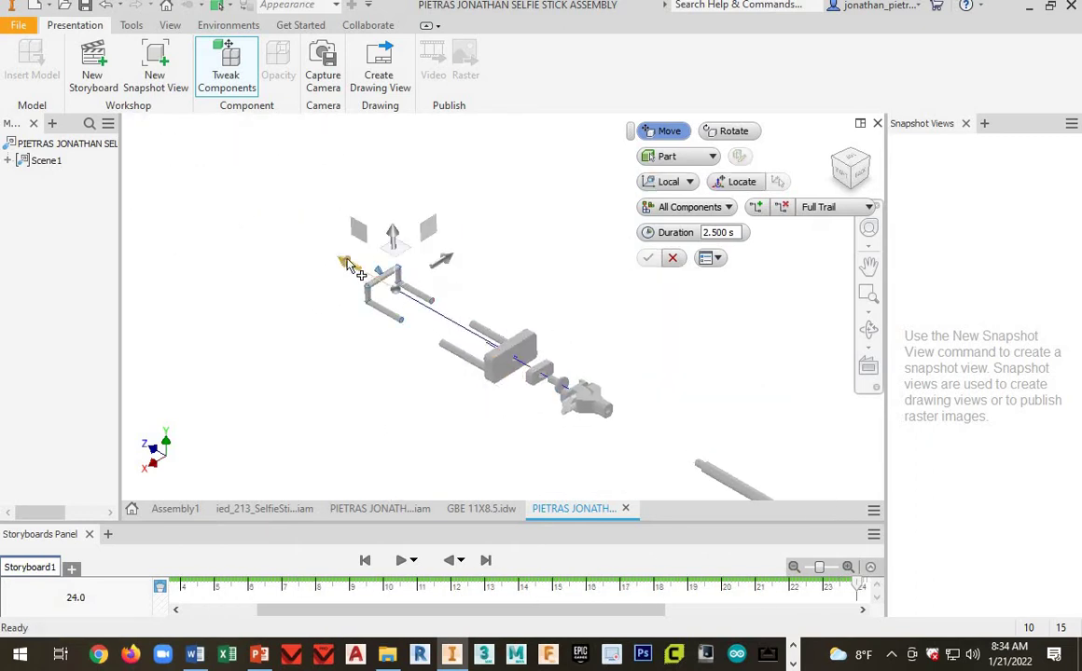
pyautogui.moveTo(347, 261); pyautogui.dragTo(307, 239)
pyautogui.click(440, 323)
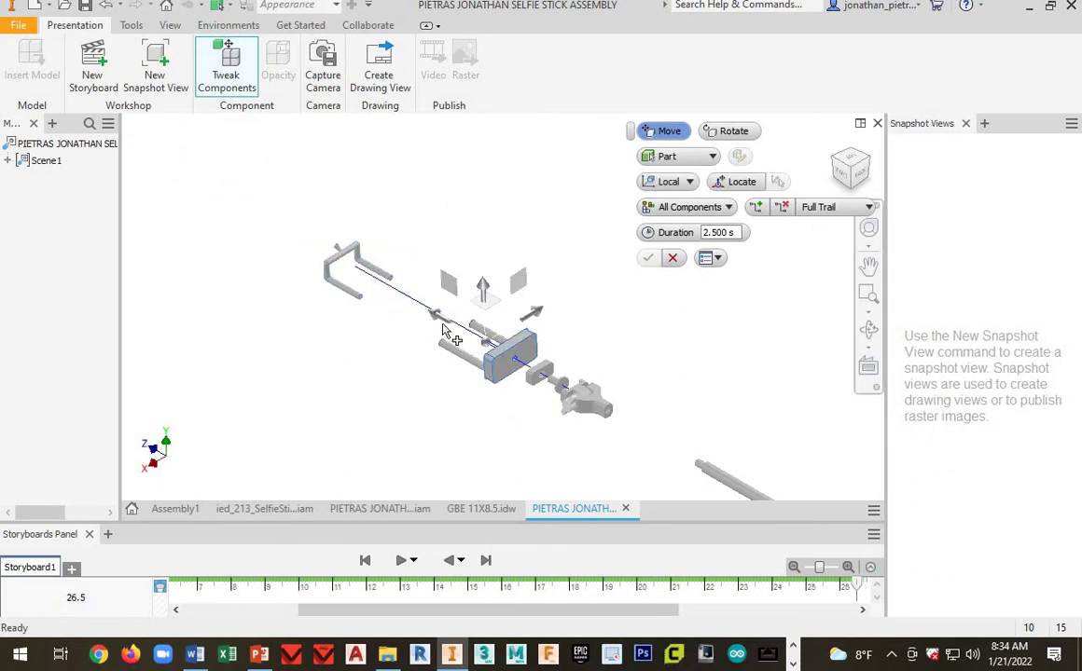
pyautogui.moveTo(438, 320); pyautogui.dragTo(380, 290)
# Tweak the rounded shoe block another 0.83 in or so toward the phone holder plate.
pyautogui.scroll(3, 549, 391)
pyautogui.scroll(3, 457, 369)
pyautogui.click(454, 365)
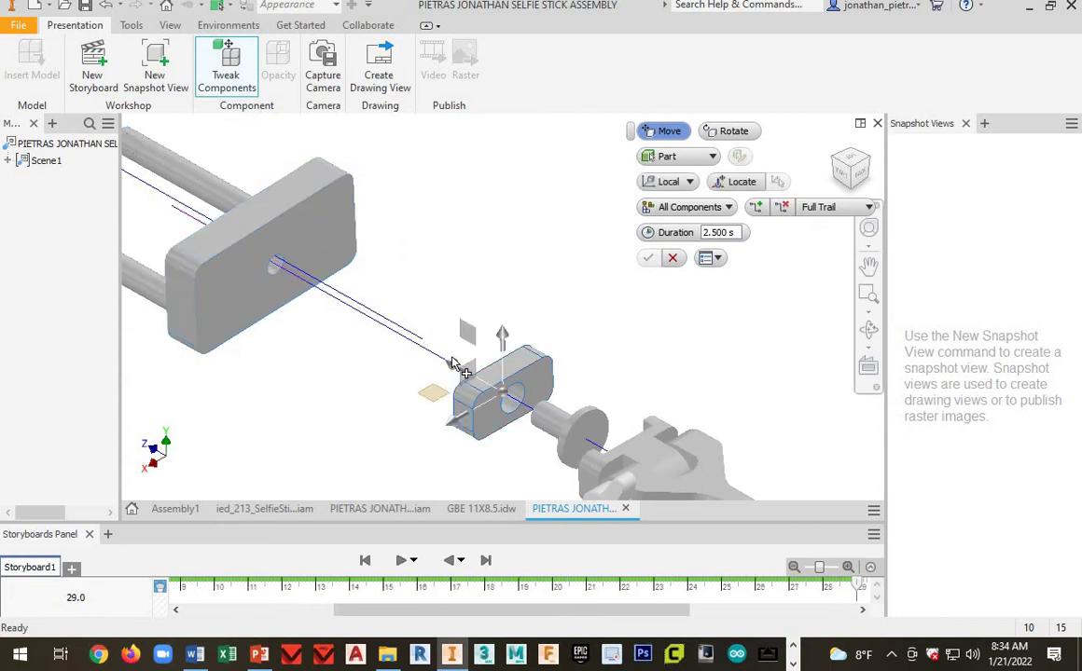
pyautogui.moveTo(431, 358); pyautogui.dragTo(385, 326)
# Tweak the flanged shoe pin about 0.53 in farther from the Stick Adapter.
pyautogui.moveTo(550, 430); pyautogui.dragTo(483, 328, button='middle')
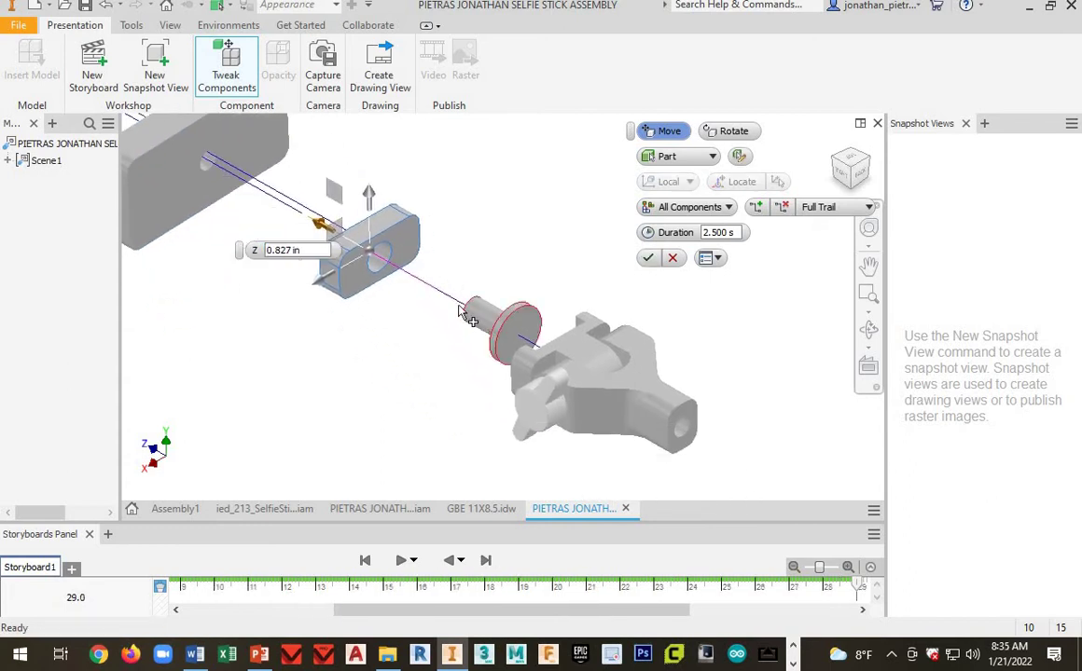
pyautogui.click(460, 308)
pyautogui.moveTo(438, 289); pyautogui.dragTo(396, 273)
# Tweak the slim inner tube along the stick axis toward the Stick Adapter, leaving a small gap between them.
pyautogui.moveTo(630, 375); pyautogui.dragTo(307, 145, button='middle')
pyautogui.scroll(-5, 599, 308)
pyautogui.scroll(8, 611, 312)
pyautogui.scroll(3, 483, 262)
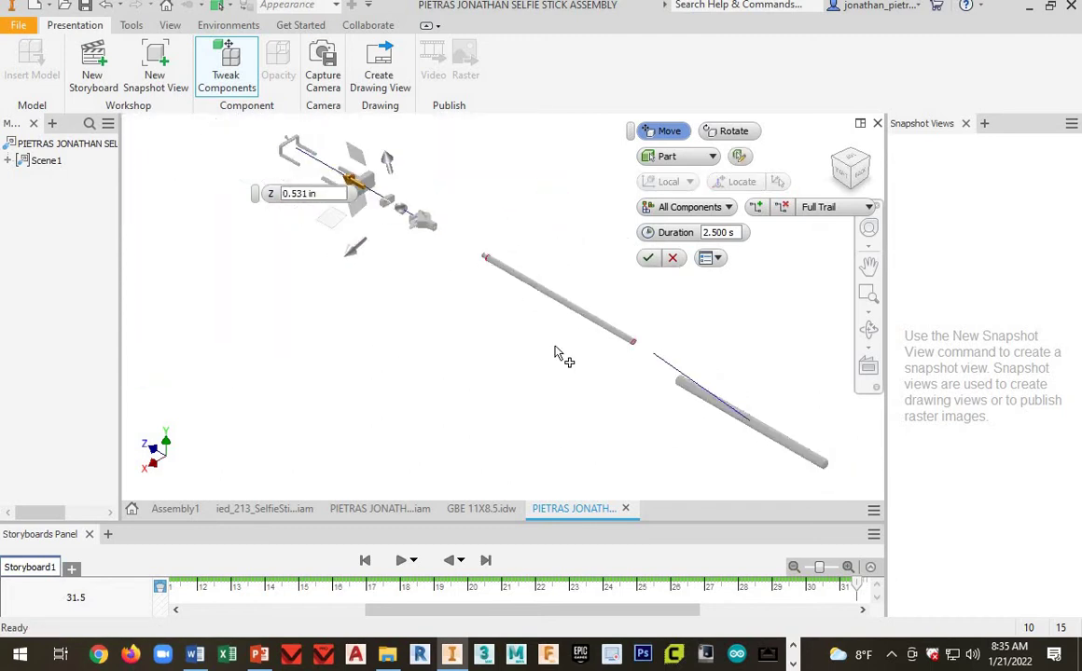
pyautogui.click(505, 266)
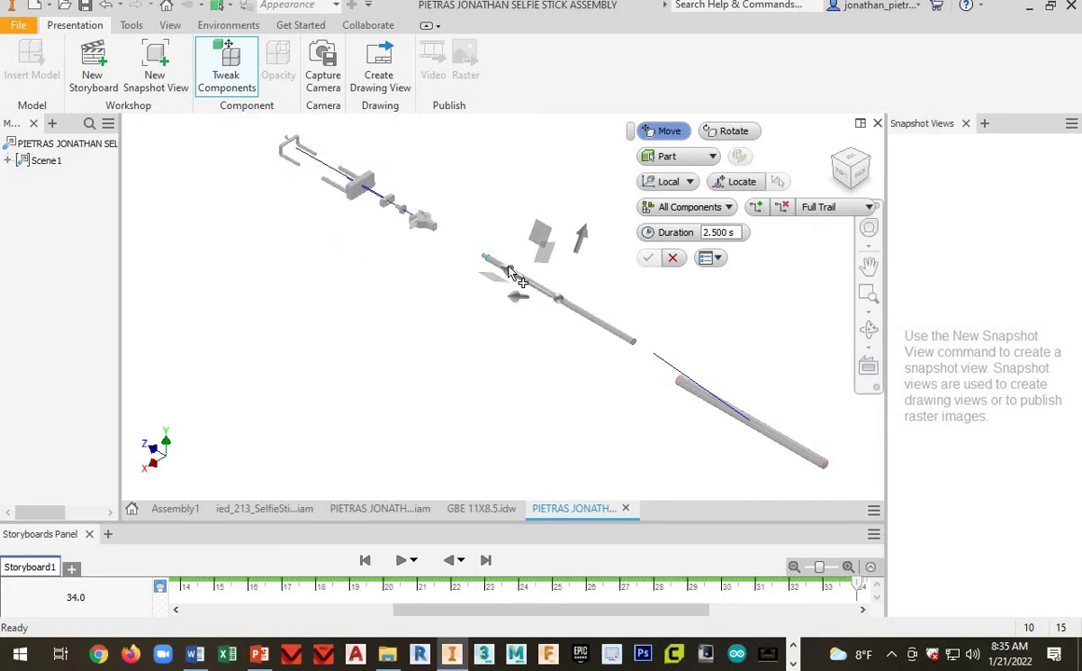
pyautogui.moveTo(512, 267); pyautogui.dragTo(474, 246)
pyautogui.moveTo(709, 407); pyautogui.dragTo(551, 325)
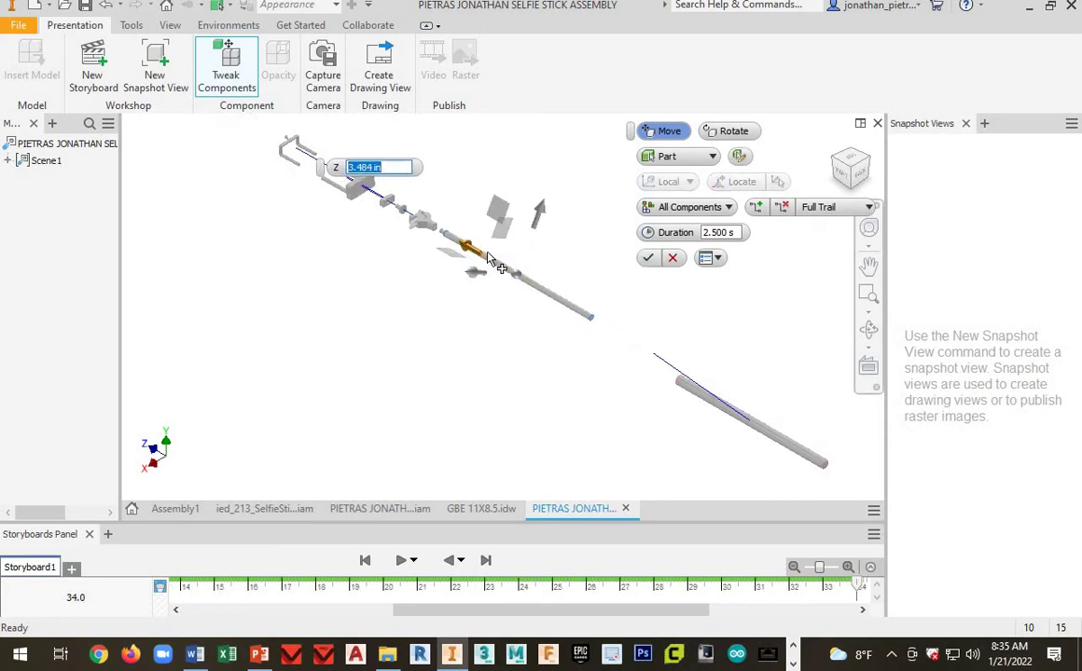
pyautogui.moveTo(469, 250); pyautogui.dragTo(733, 422)
# Tweak the outer handle tube about 4.8 in along its axis toward the end of the inner tube.
pyautogui.click(685, 382)
pyautogui.click(706, 397)
pyautogui.moveTo(681, 384); pyautogui.dragTo(637, 373)
pyautogui.moveTo(637, 373); pyautogui.dragTo(761, 471, button='middle')
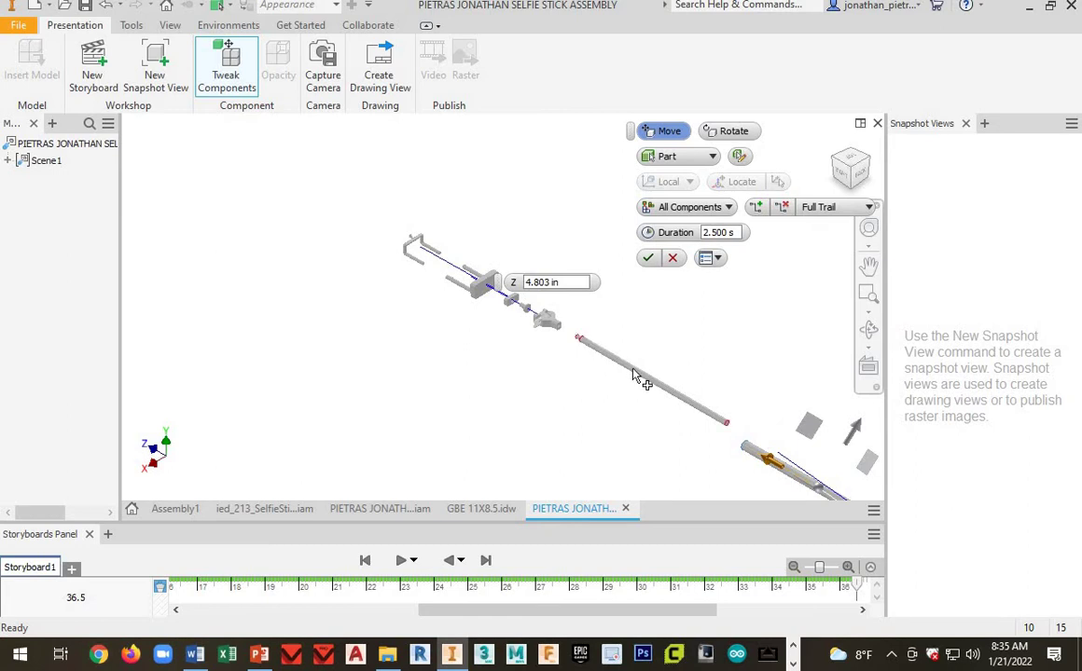
# Tweak the adapter's hinge block out of the forked body by about 0.32 in in X and 0.34 in in Y.
pyautogui.scroll(5, 607, 362)
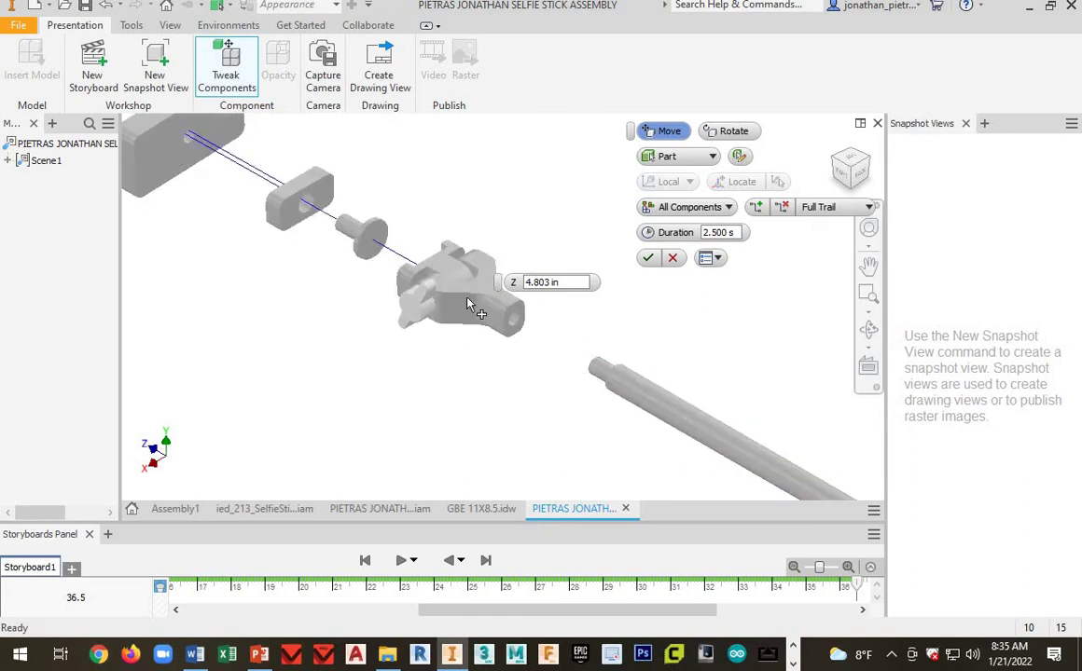
pyautogui.click(413, 250)
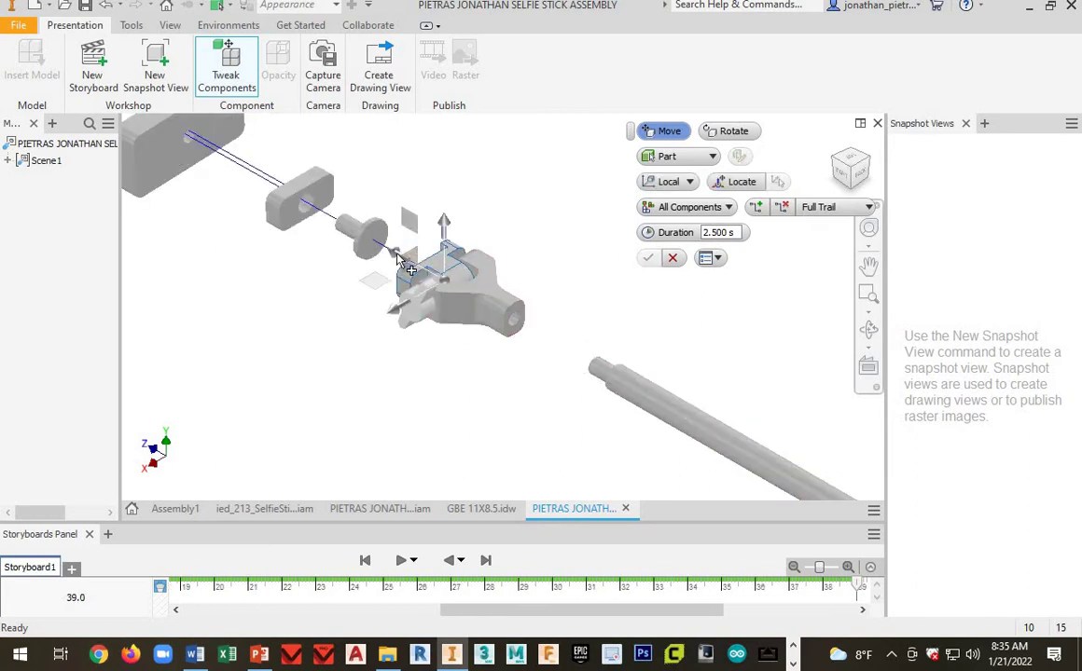
pyautogui.moveTo(407, 264)
pyautogui.mouseDown()
pyautogui.moveTo(391, 249)
pyautogui.moveTo(395, 259)
pyautogui.mouseUp()
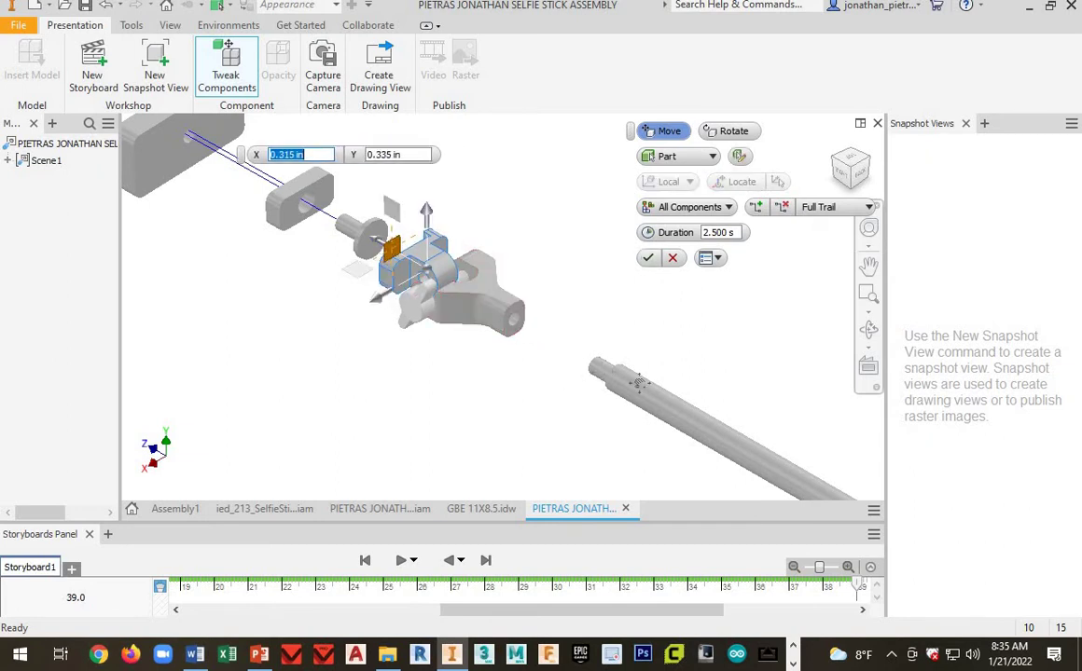
pyautogui.moveTo(592, 387); pyautogui.dragTo(700, 412, button='middle')
pyautogui.scroll(2, 431, 240)
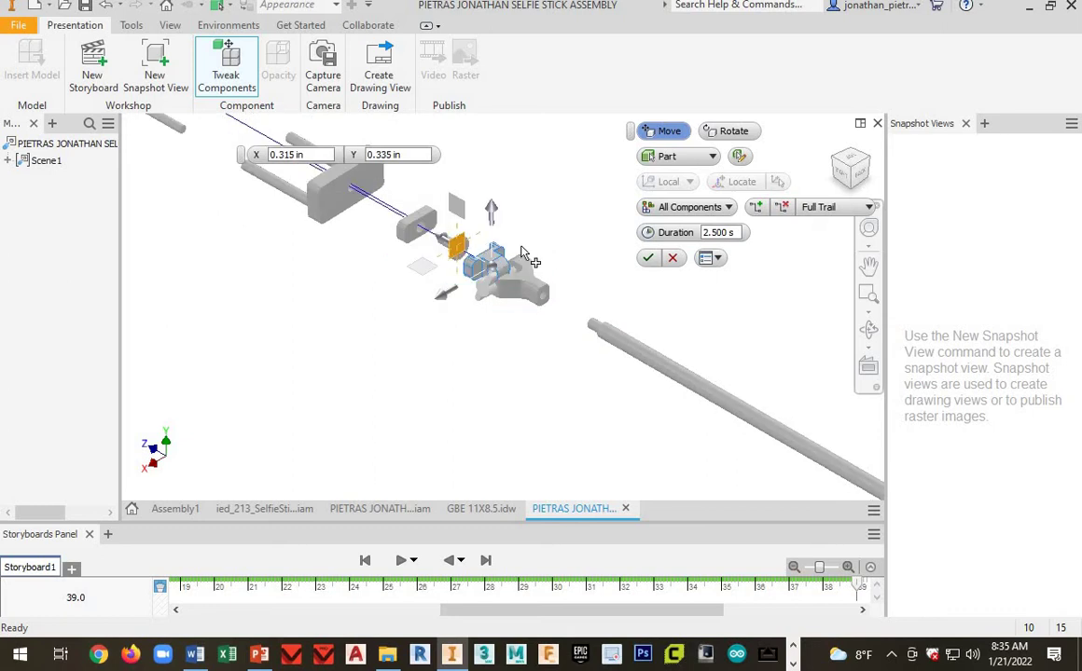
pyautogui.scroll(-4, 739, 428)
pyautogui.scroll(-1, 656, 357)
pyautogui.moveTo(649, 366); pyautogui.dragTo(703, 422, button='middle')
pyautogui.moveTo(380, 254); pyautogui.dragTo(538, 382, button='middle')
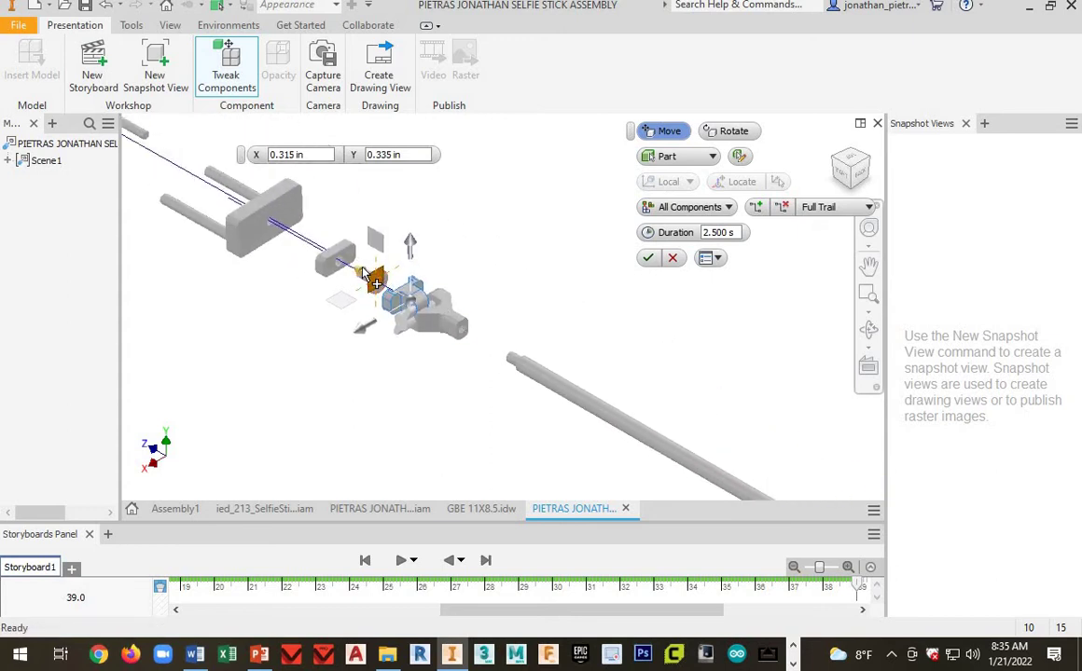
pyautogui.click(372, 277)
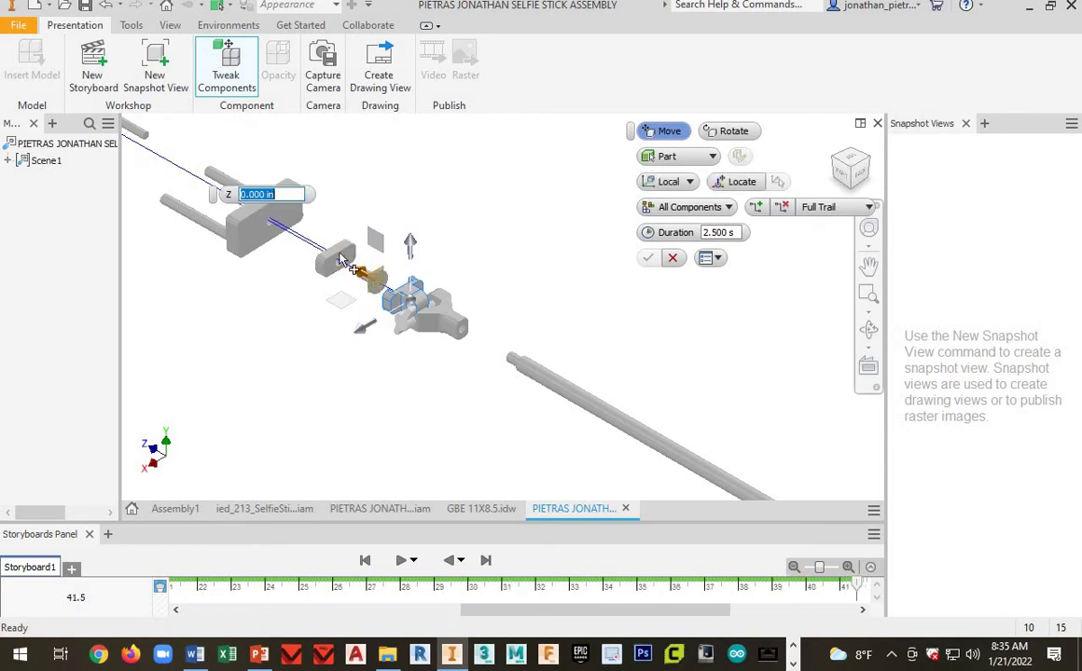
# Tweak the rounded shoe block about 1 in toward the phone holder plate and the flanged pin about 0.86 in after it.
pyautogui.moveTo(539, 272); pyautogui.dragTo(390, 270, button='middle')
pyautogui.scroll(-2, 390, 270)
pyautogui.scroll(5, 344, 227)
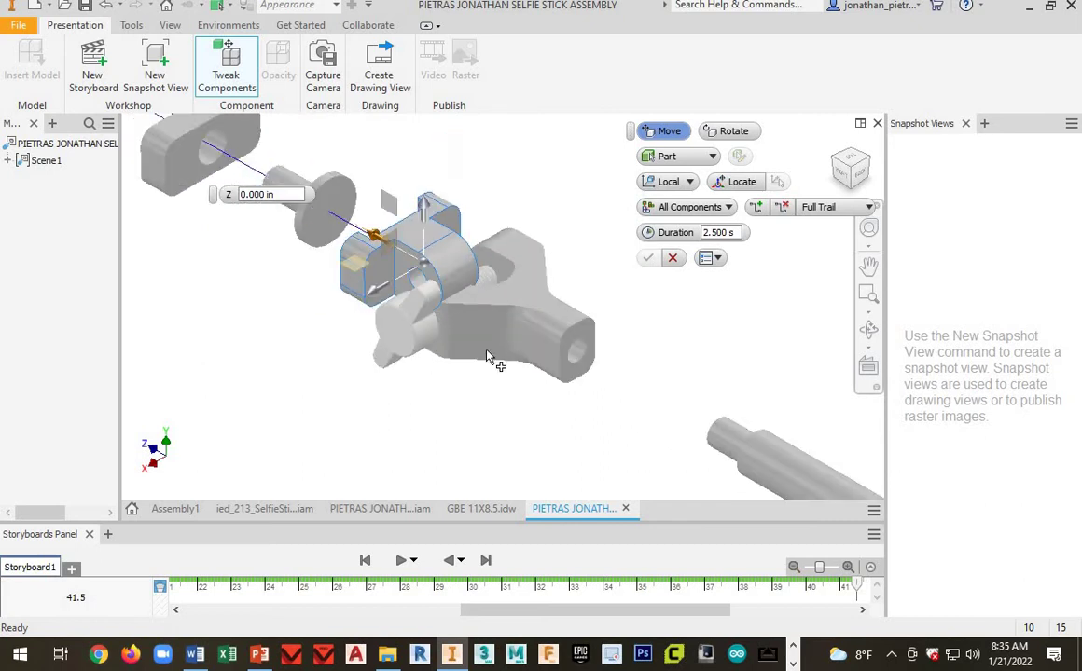
pyautogui.moveTo(427, 274); pyautogui.dragTo(549, 352, button='middle')
pyautogui.scroll(3, 527, 371)
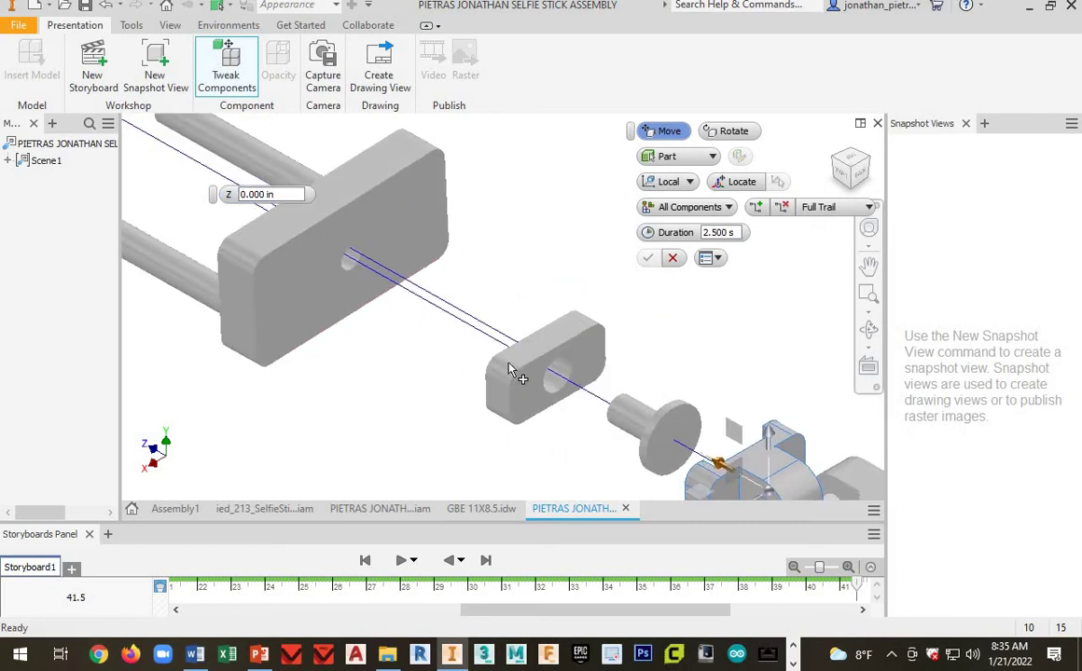
pyautogui.click(500, 345)
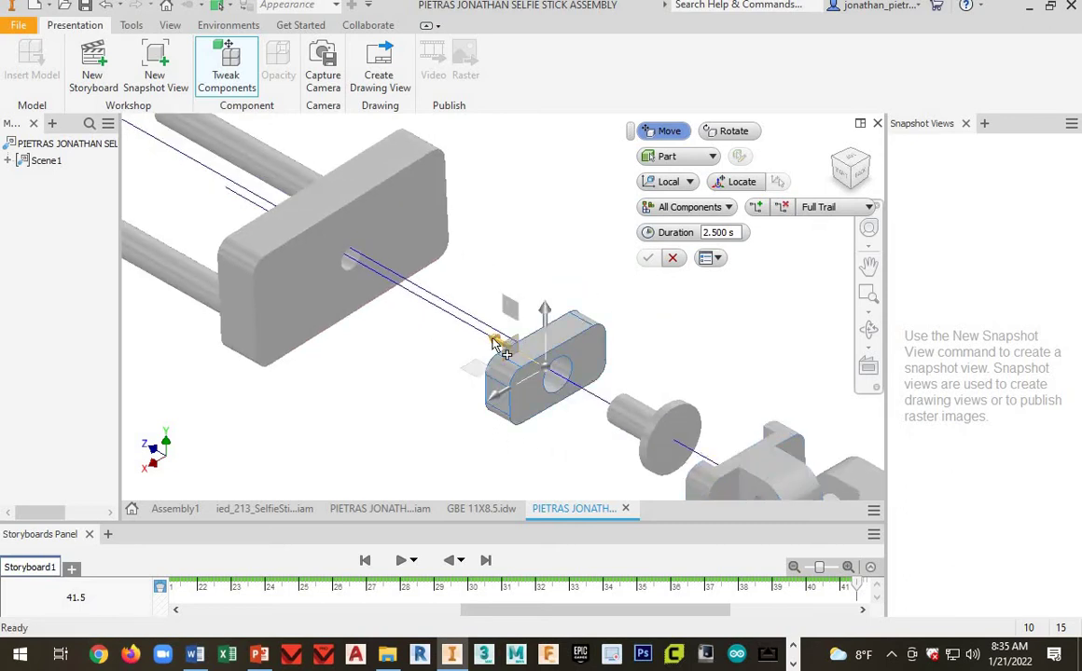
pyautogui.moveTo(450, 317); pyautogui.dragTo(406, 290)
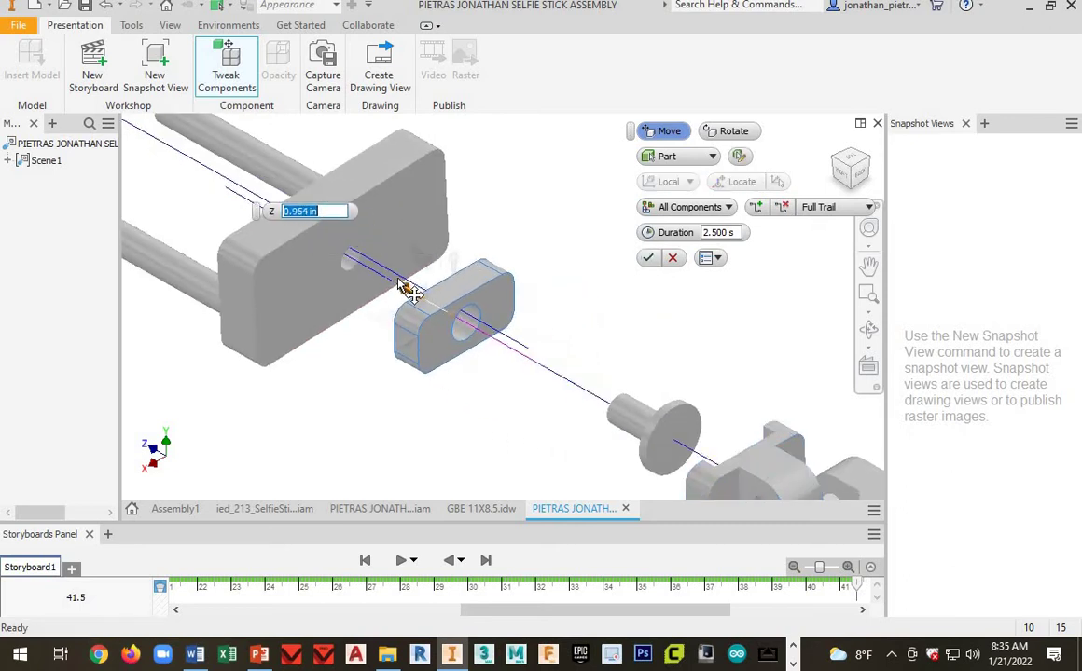
pyautogui.click(630, 429)
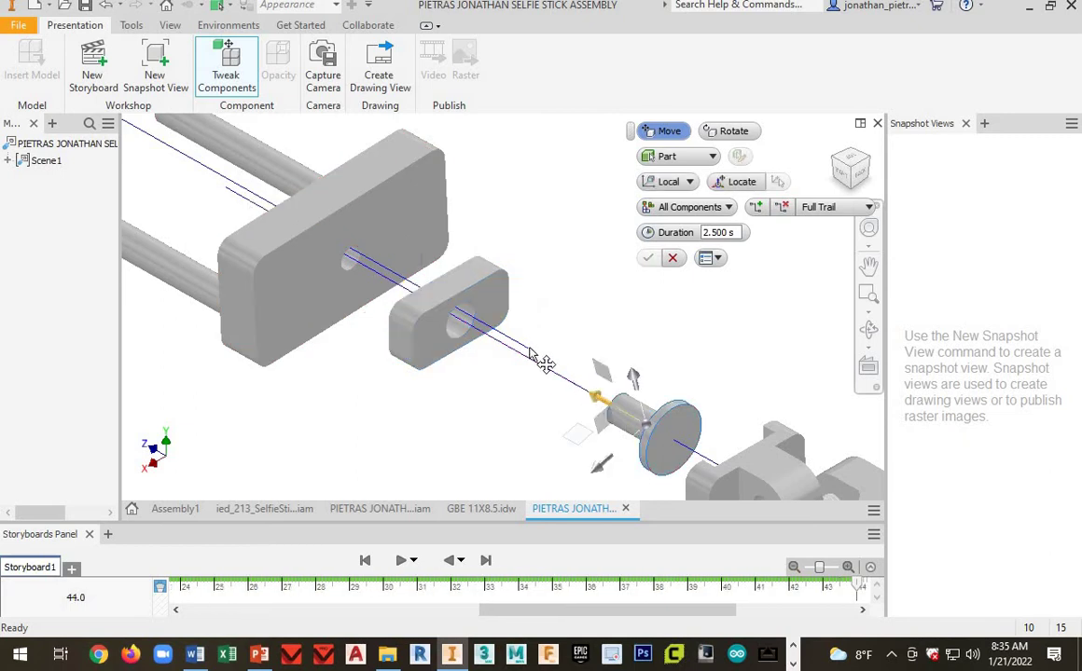
pyautogui.moveTo(525, 349); pyautogui.dragTo(443, 304)
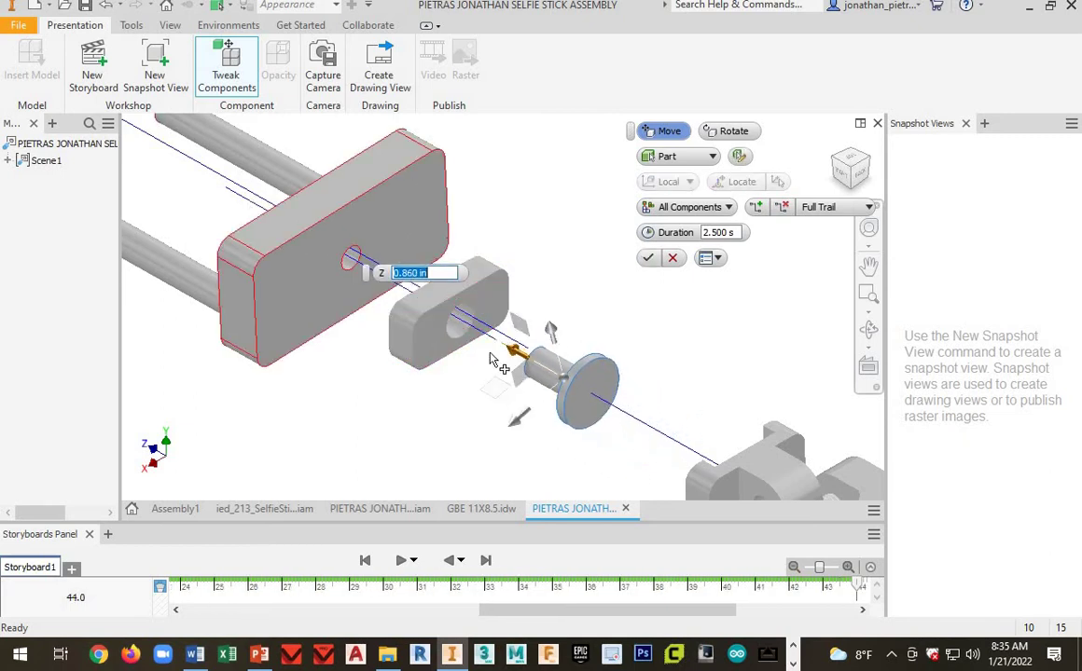
# Tweak the adapter's hinge block about 0.77 in along the stick axis toward the flanged pin.
pyautogui.moveTo(634, 355); pyautogui.dragTo(424, 140, button='middle')
pyautogui.click(567, 272)
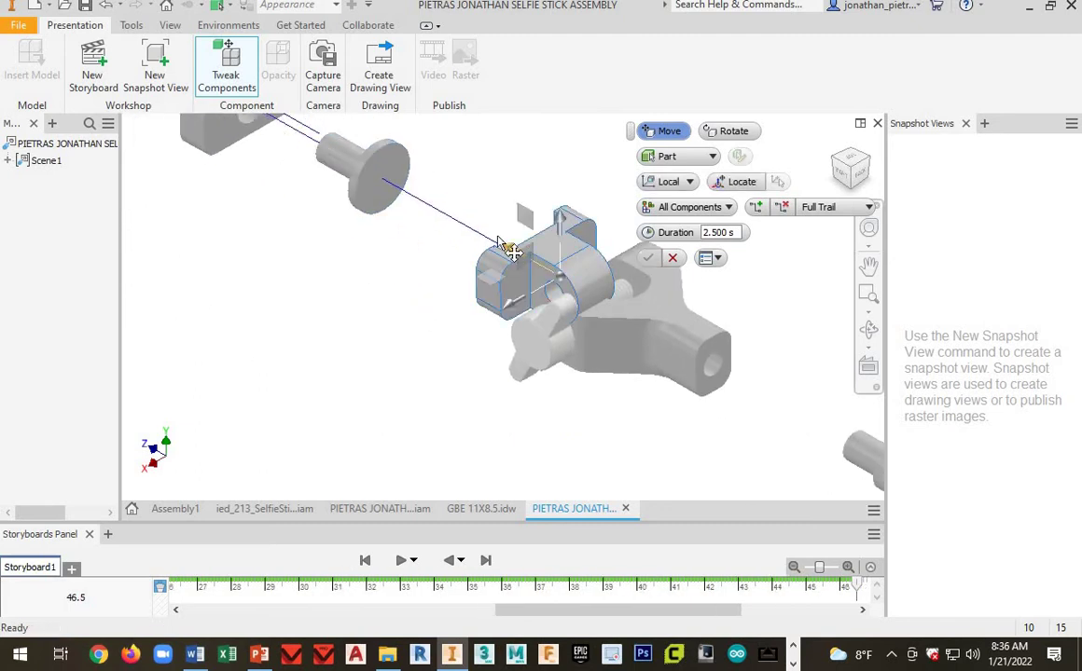
pyautogui.moveTo(509, 248); pyautogui.dragTo(447, 216)
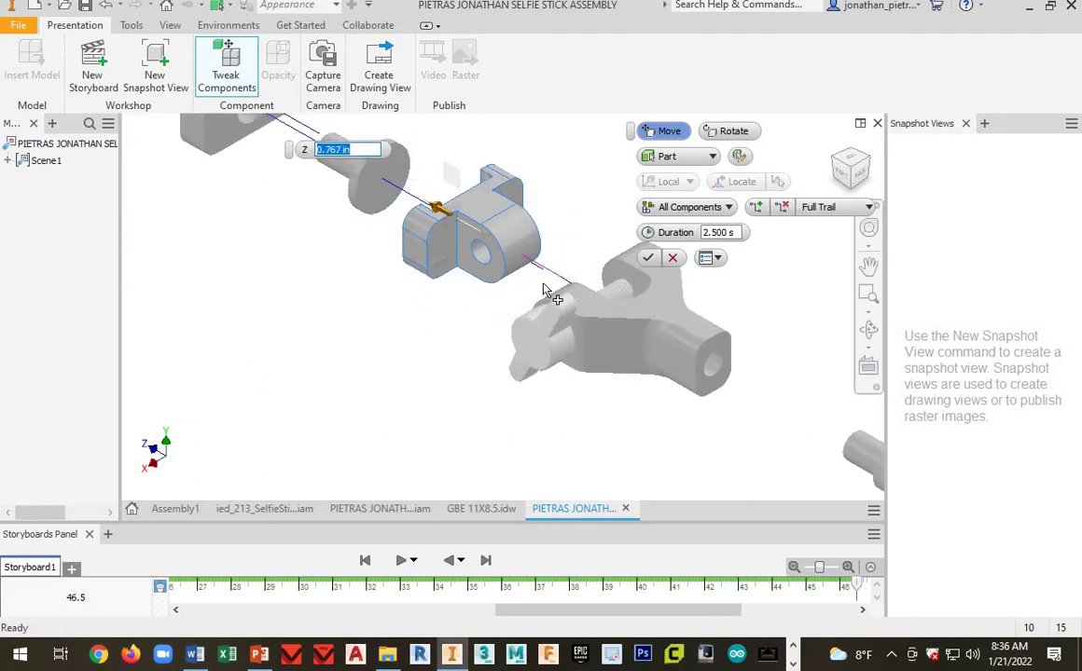
# Tweak the thumb screw about 3.27 in sideways out of the forked adapter body along its own axis.
pyautogui.scroll(2, 647, 328)
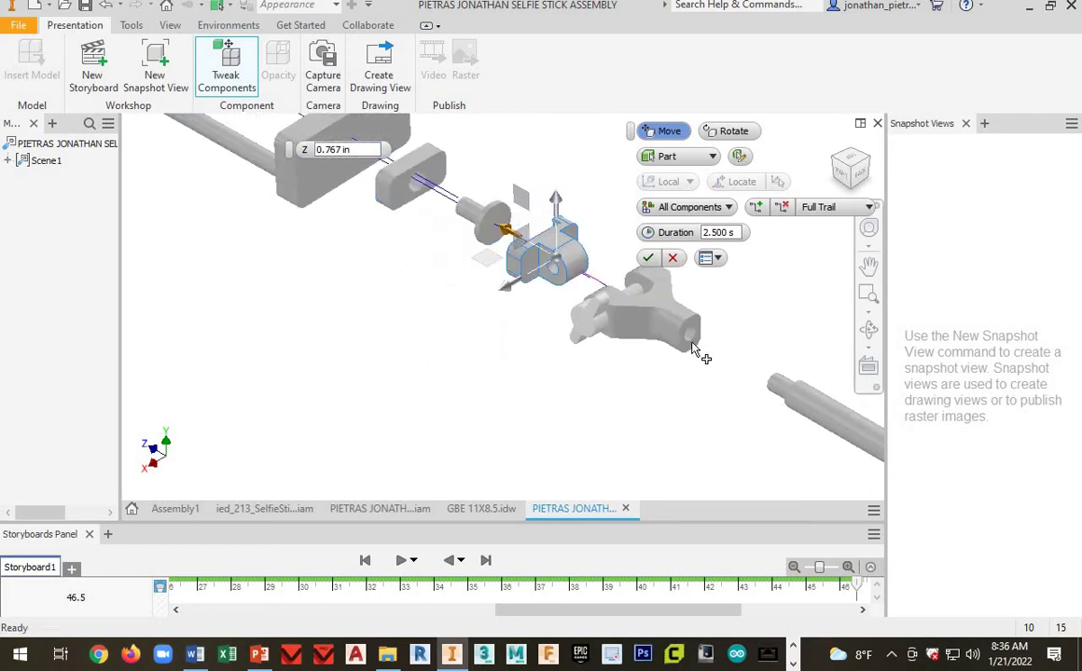
pyautogui.scroll(-4, 694, 352)
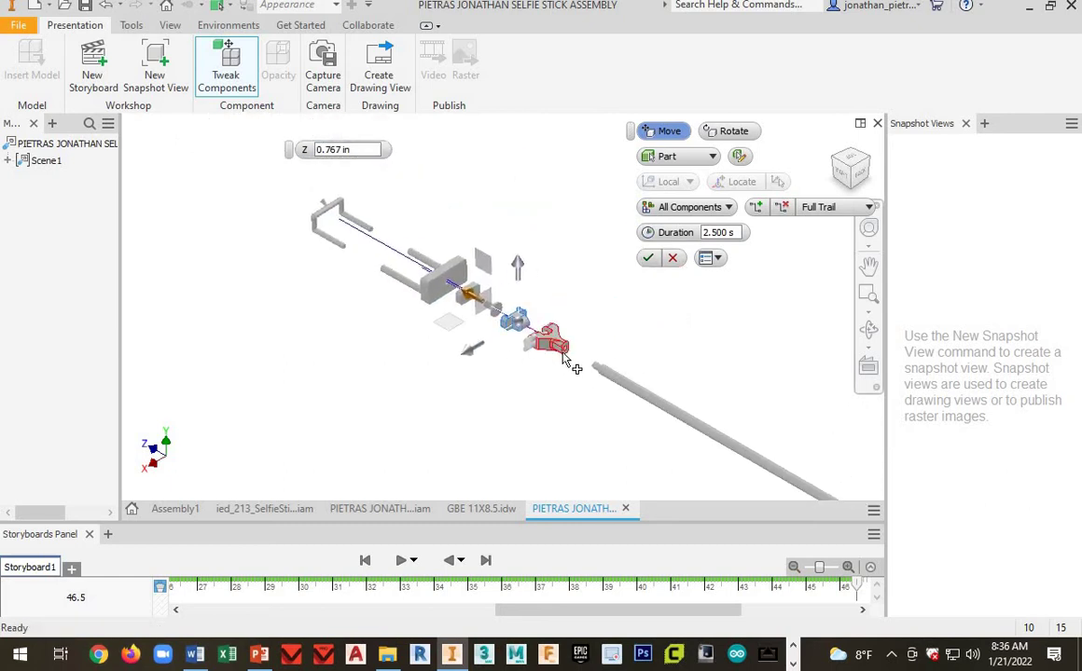
pyautogui.scroll(4, 565, 362)
pyautogui.scroll(-4, 526, 367)
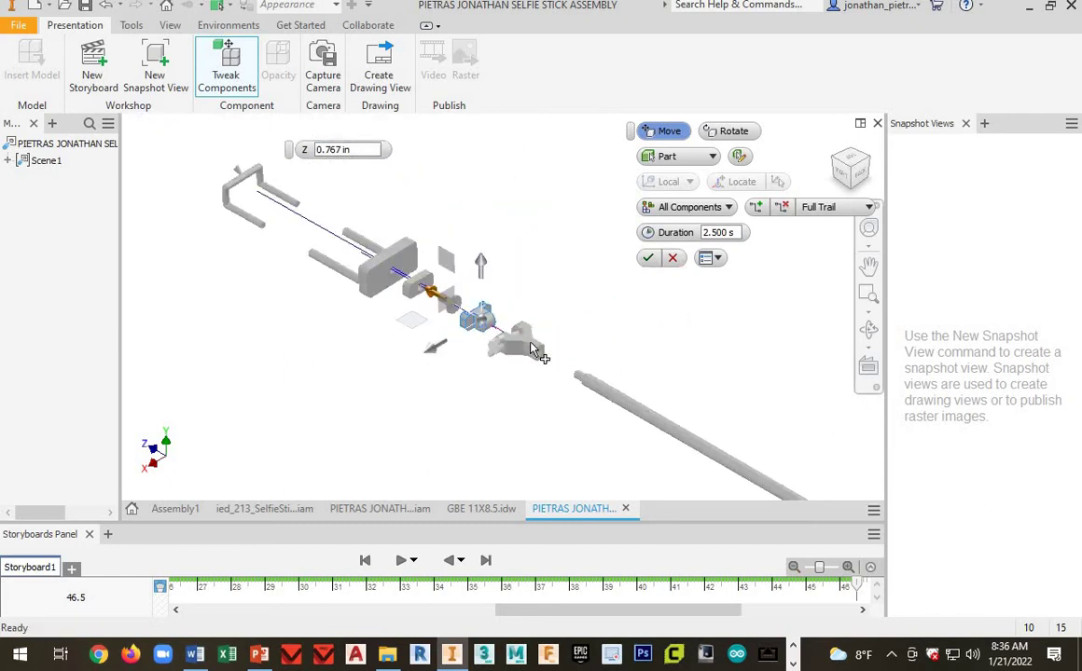
pyautogui.moveTo(529, 374); pyautogui.dragTo(550, 342, button='middle')
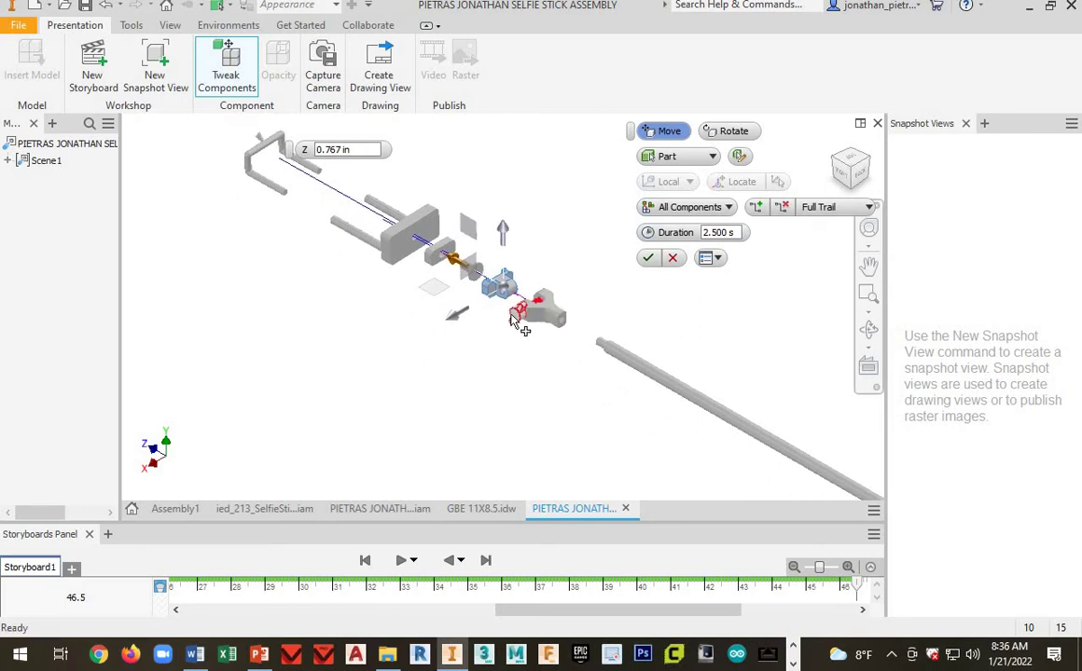
pyautogui.moveTo(457, 314); pyautogui.dragTo(410, 378)
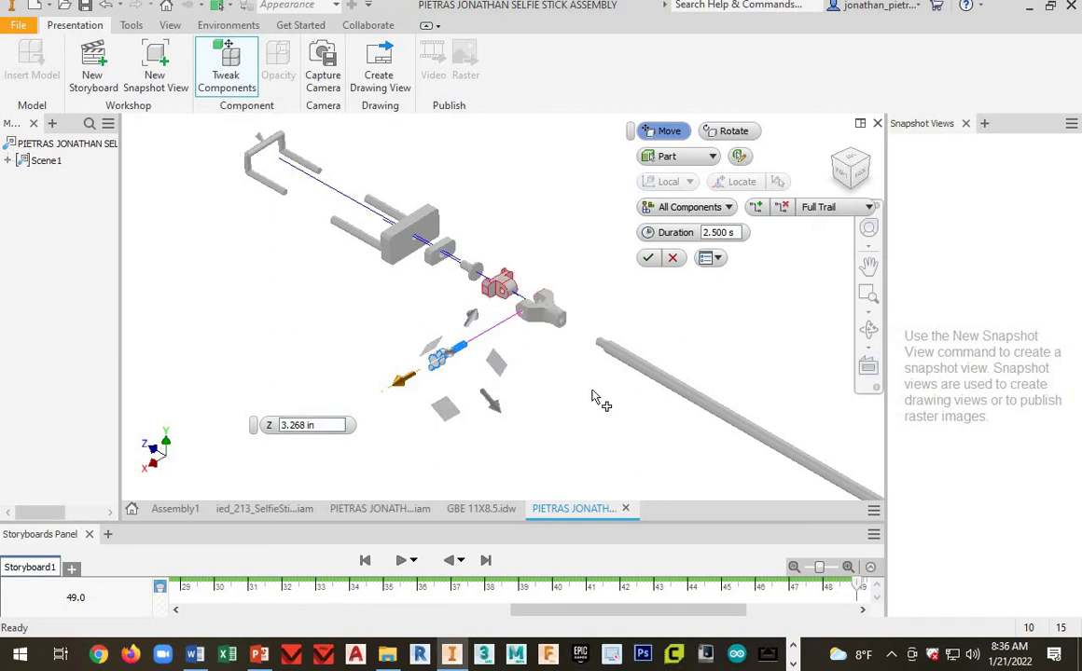
# Tweak the outer handle tube about 0.57 in in X and 0.24 in in Y, and finish tweaking components.
pyautogui.scroll(2, 600, 362)
pyautogui.moveTo(600, 362); pyautogui.dragTo(387, 274, button='middle')
pyautogui.click(688, 421)
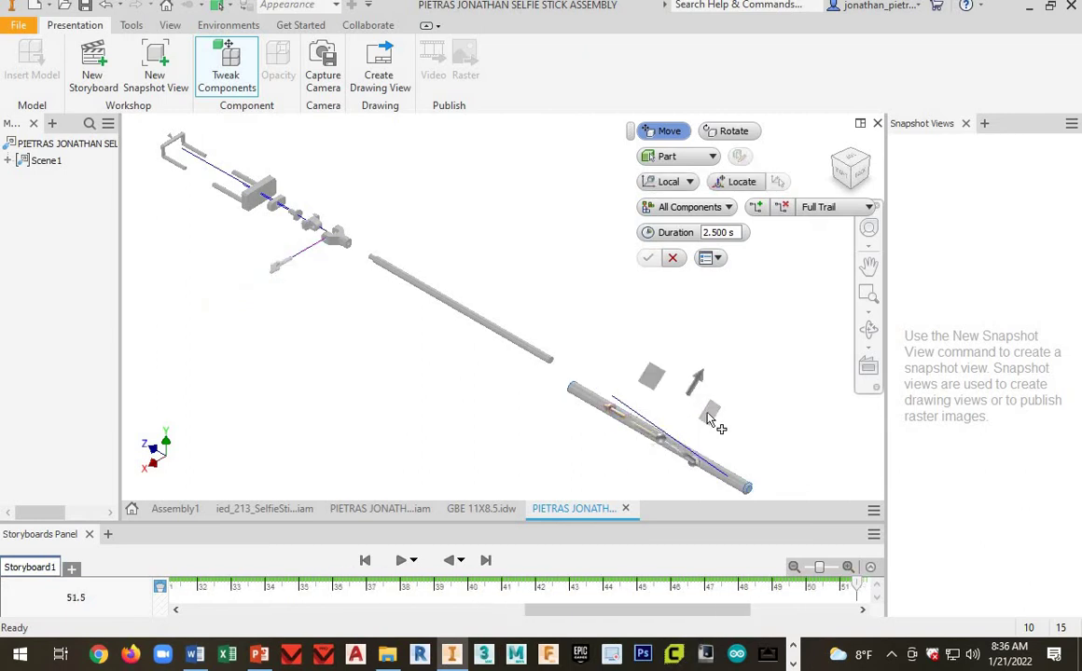
pyautogui.moveTo(706, 415); pyautogui.dragTo(718, 410)
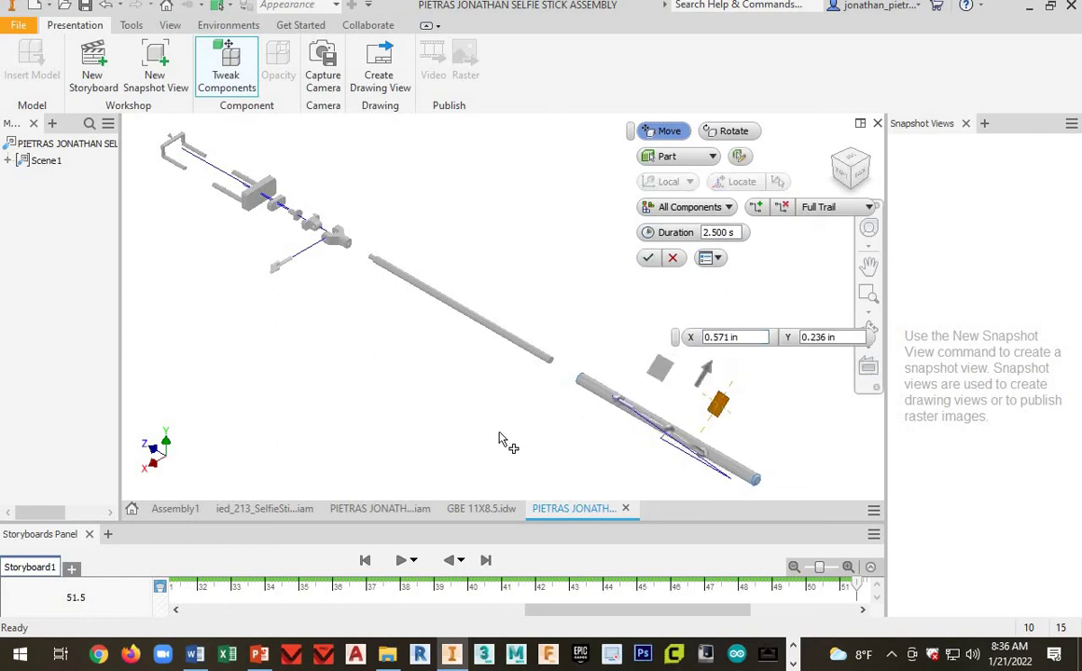
pyautogui.moveTo(525, 430); pyautogui.dragTo(616, 453, button='middle')
pyautogui.moveTo(500, 417); pyautogui.dragTo(466, 432, button='middle')
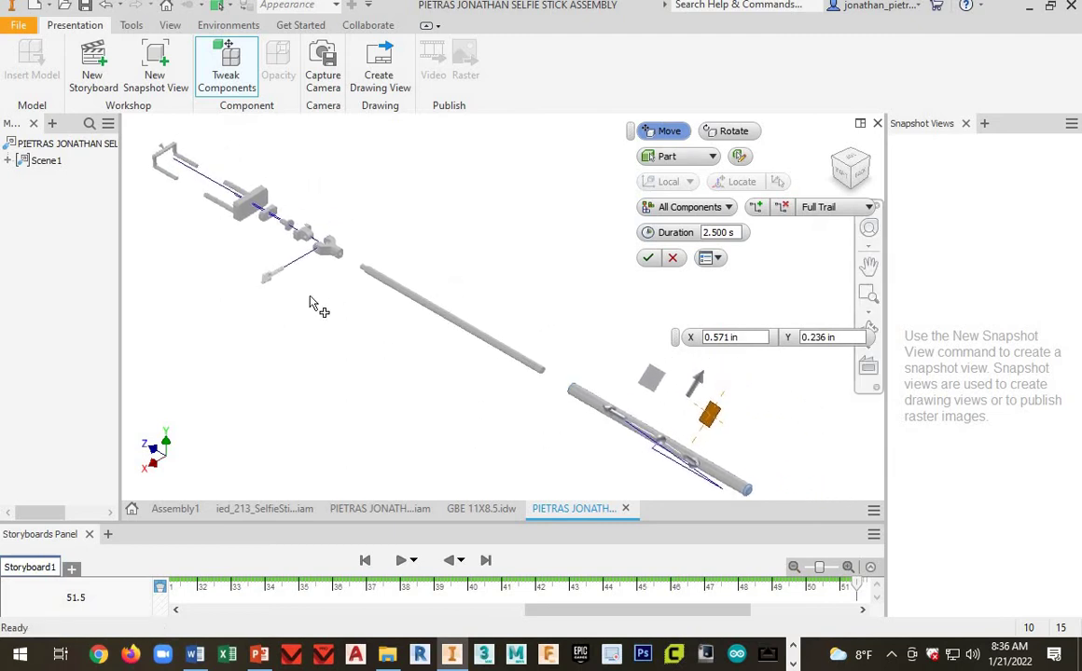
pyautogui.click(248, 201)
pyautogui.moveTo(528, 295); pyautogui.dragTo(599, 294, button='right')
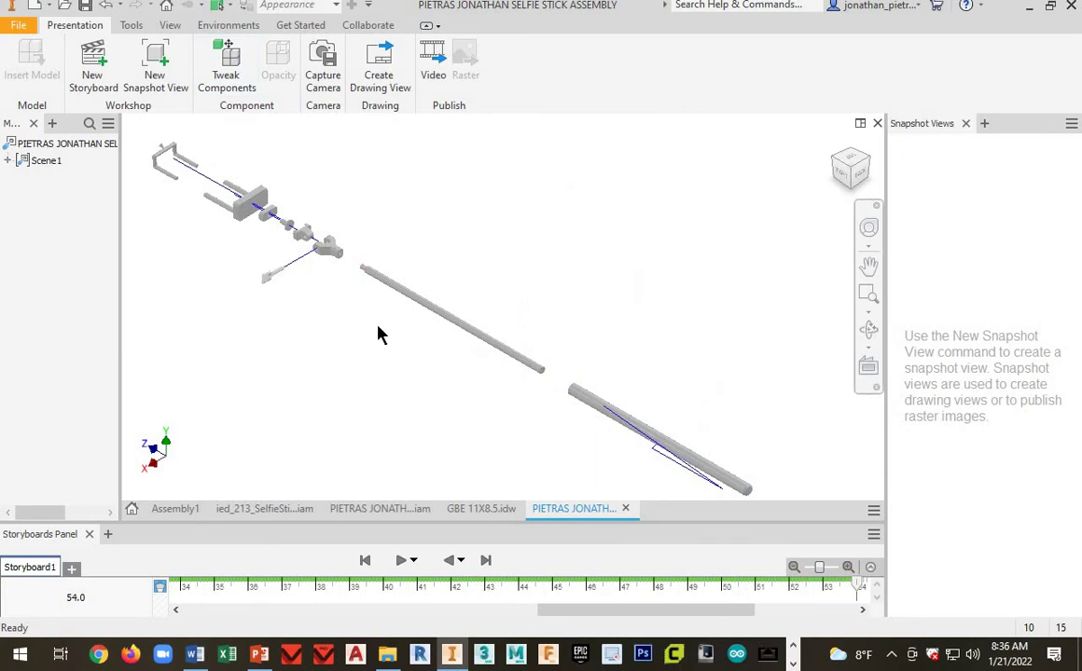
# Create a new snapshot view of the fully exploded selfie stick assembly.
pyautogui.moveTo(378, 329); pyautogui.dragTo(377, 322, button='middle')
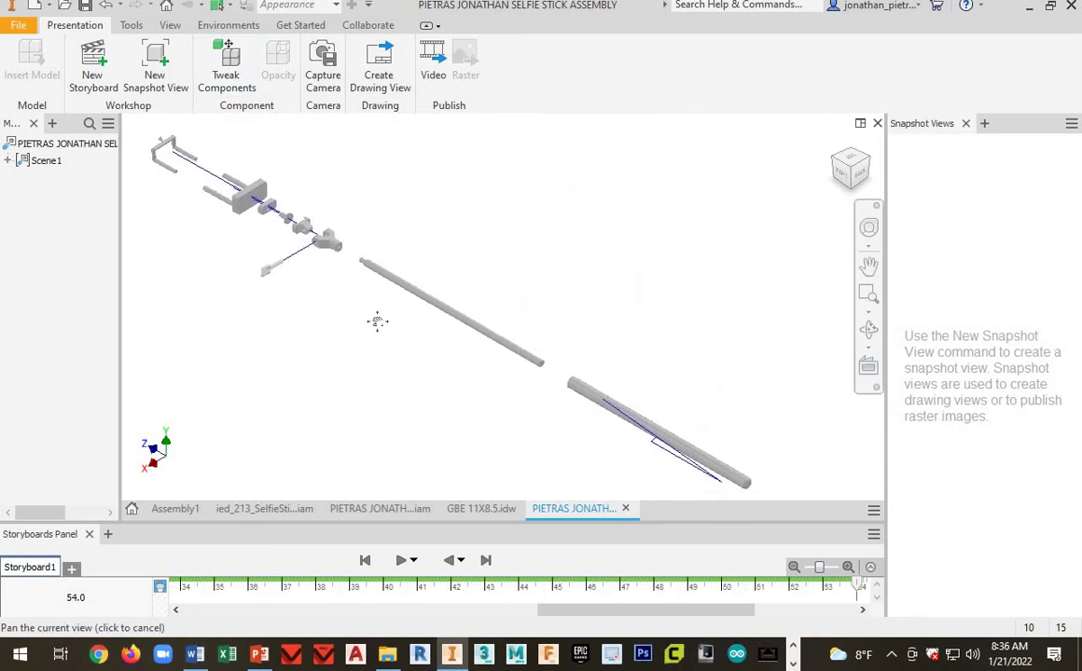
pyautogui.click(159, 66)
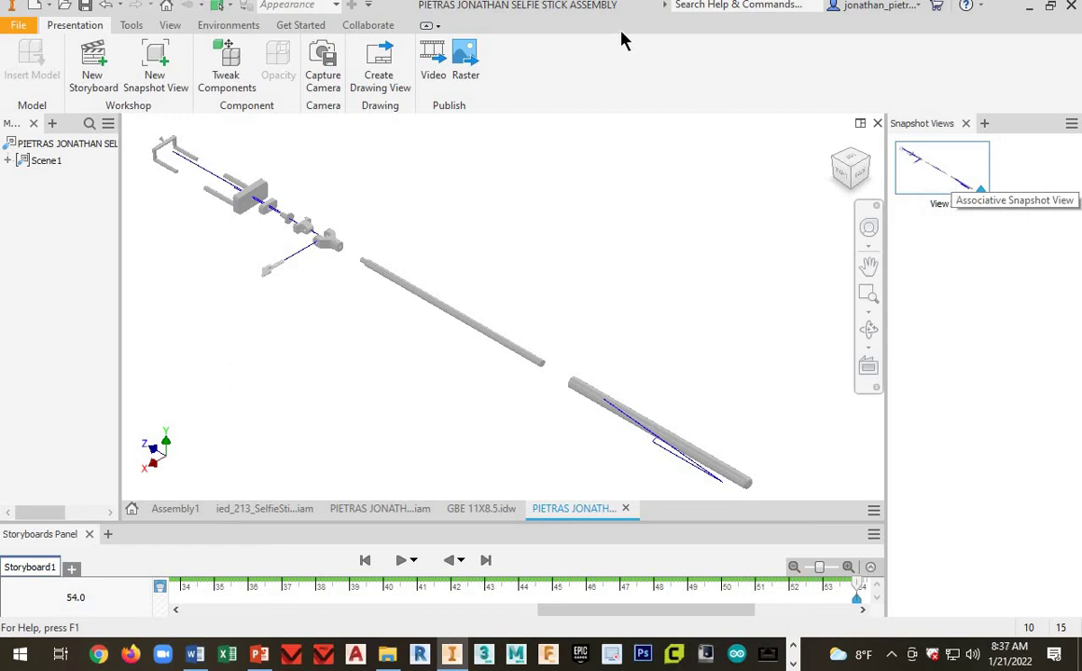
# Save the presentation in the SELFIE STICK PROJECT 2.1.3 folder, adding "DEM 2" to the end of its file name.
pyautogui.click(19, 28)
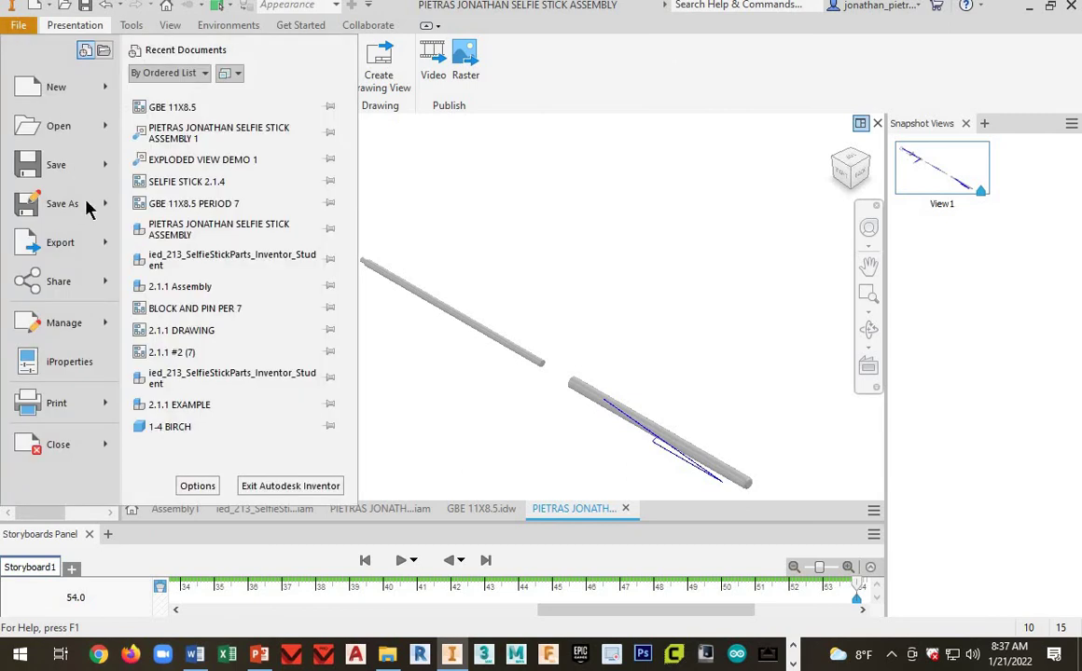
pyautogui.click(51, 207)
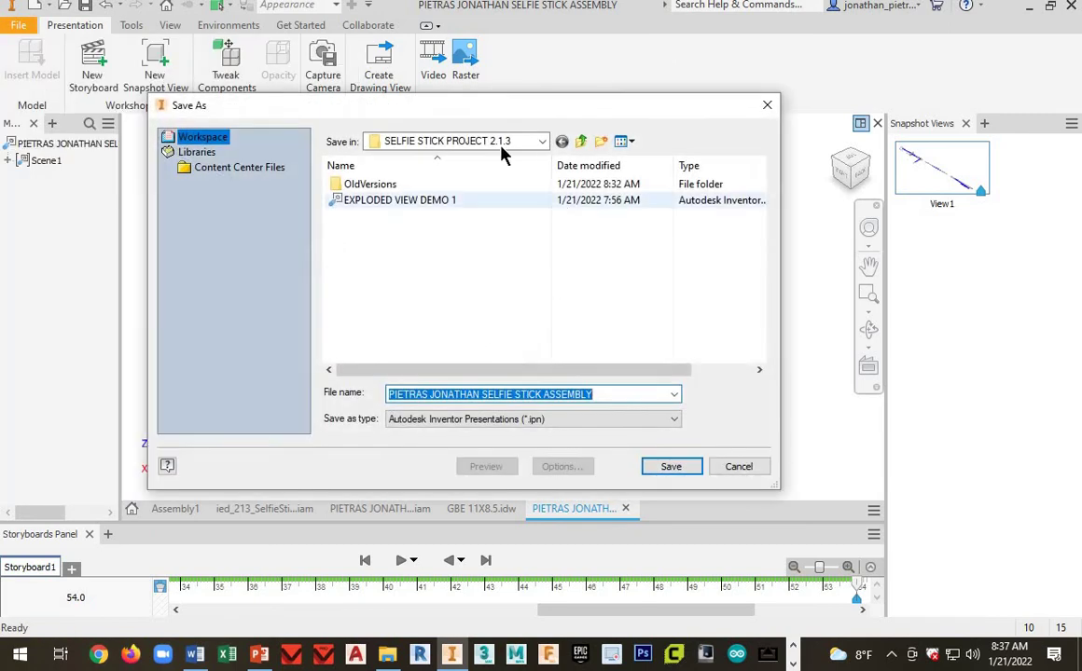
pyautogui.click(622, 393)
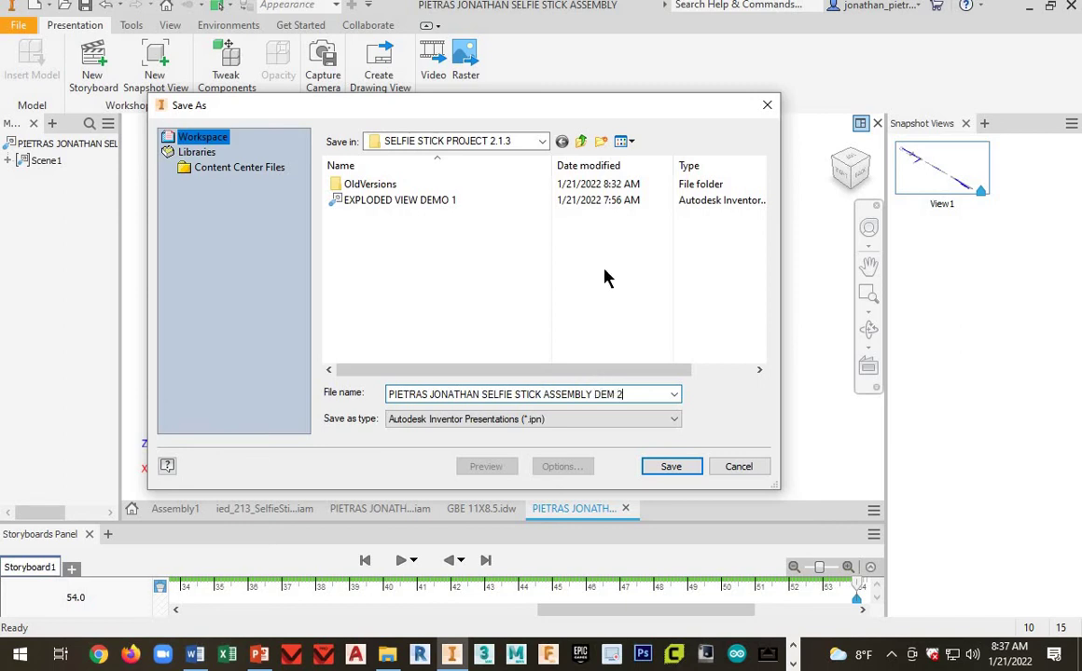
pyautogui.click(679, 467)
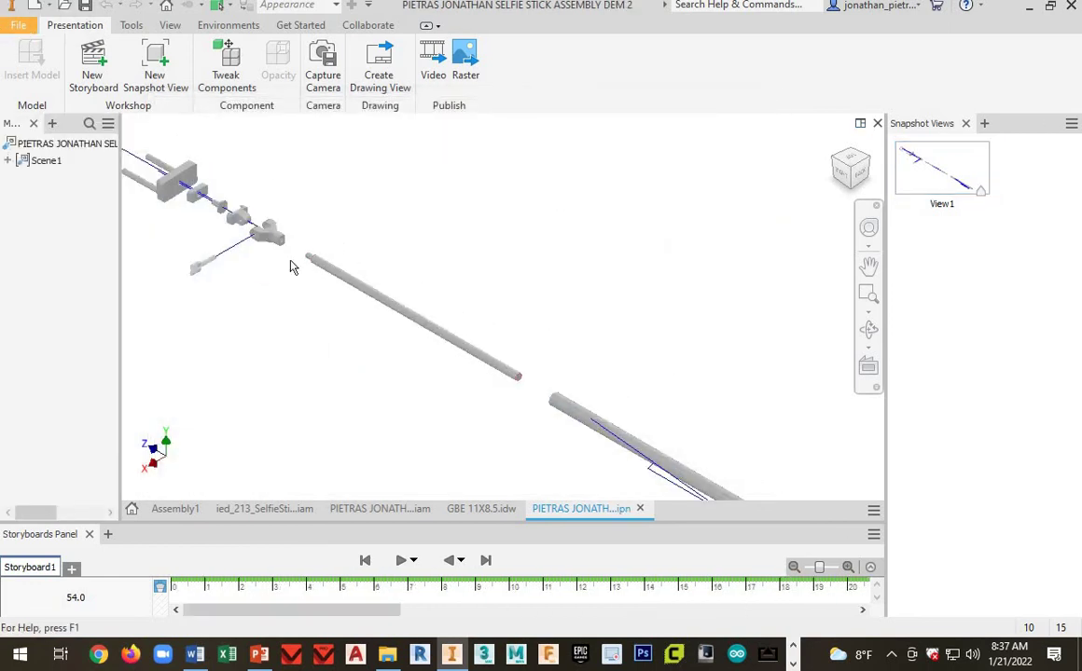
# Try to open a blank GBE 11X8.5 drawing from the IED TITLEBLOCK TEMPLATES folder, continuing despite its location outside the project's search path.
pyautogui.click(15, 28)
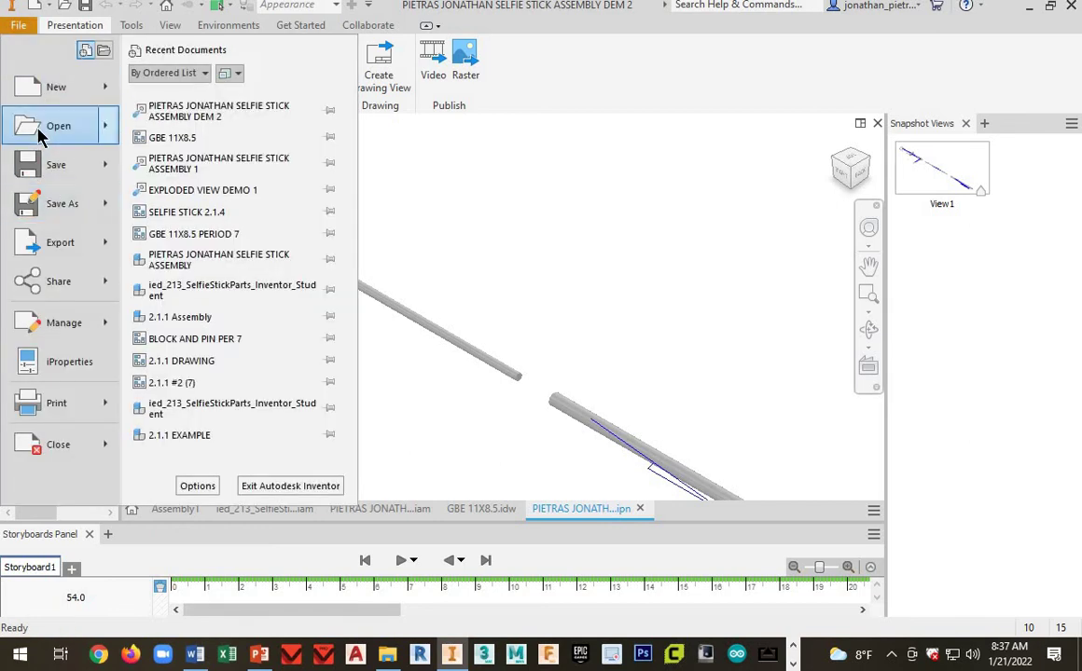
pyautogui.click(39, 129)
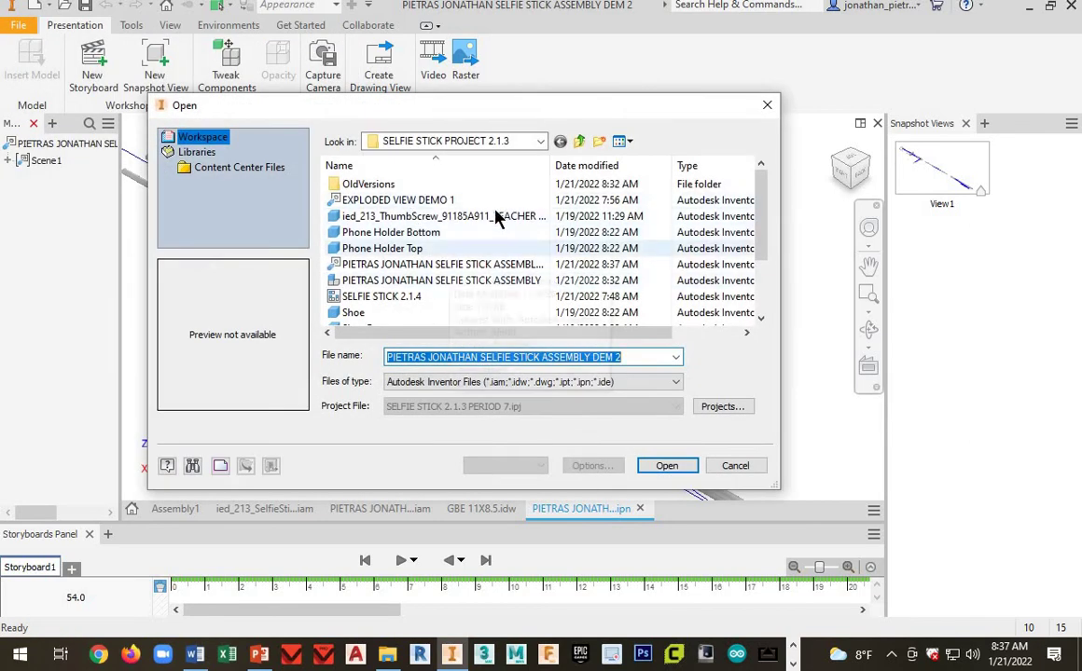
pyautogui.click(540, 142)
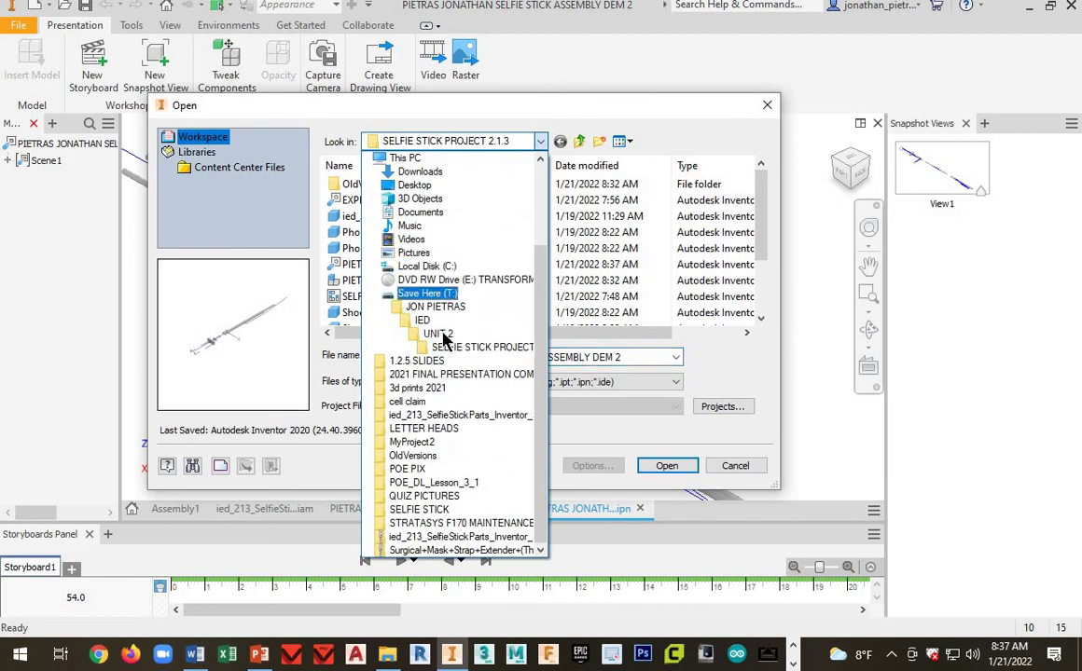
pyautogui.click(436, 214)
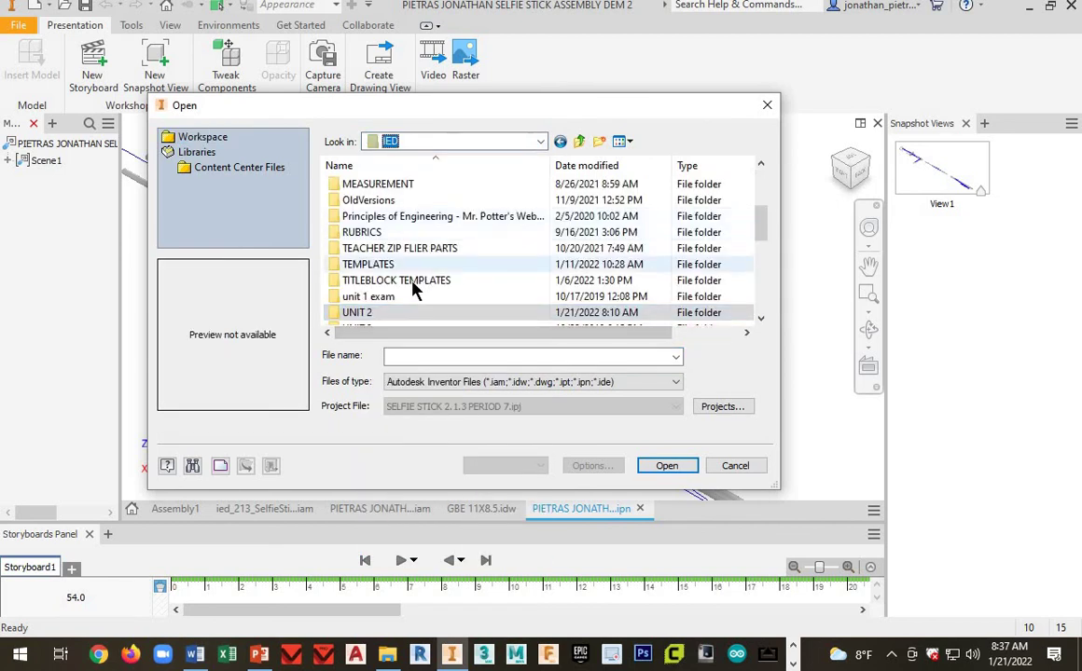
pyautogui.doubleClick(414, 279)
pyautogui.click(393, 201)
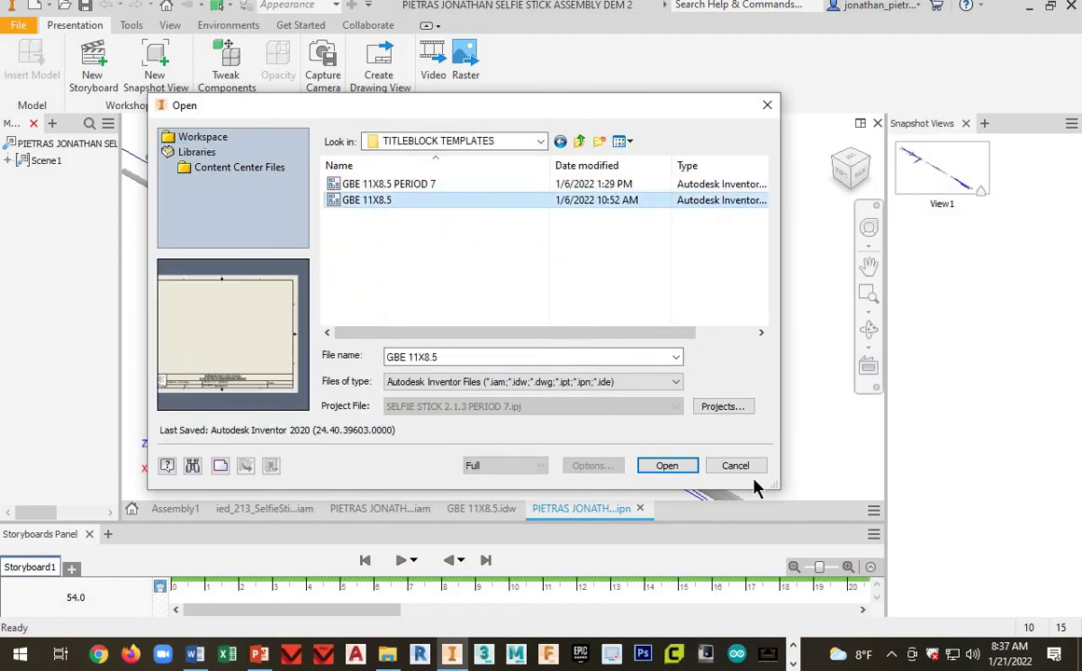
pyautogui.click(664, 467)
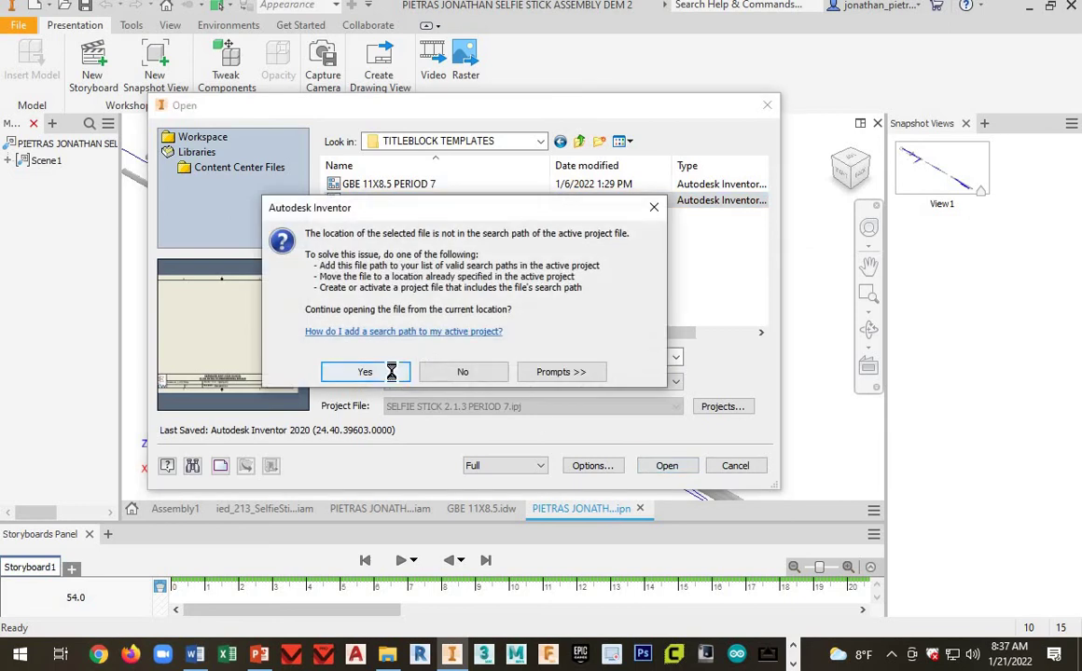
pyautogui.click(365, 372)
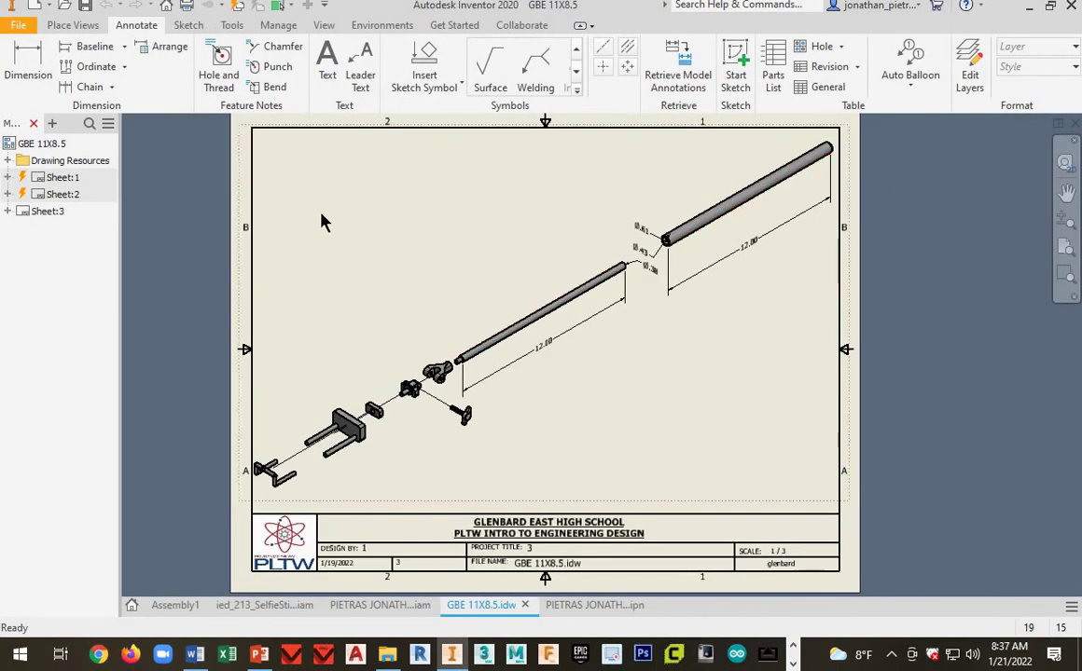
# Close the already open GBE 11X8.5 drawing with the dimensioned exploded view, discarding its unsaved changes.
pyautogui.click(611, 606)
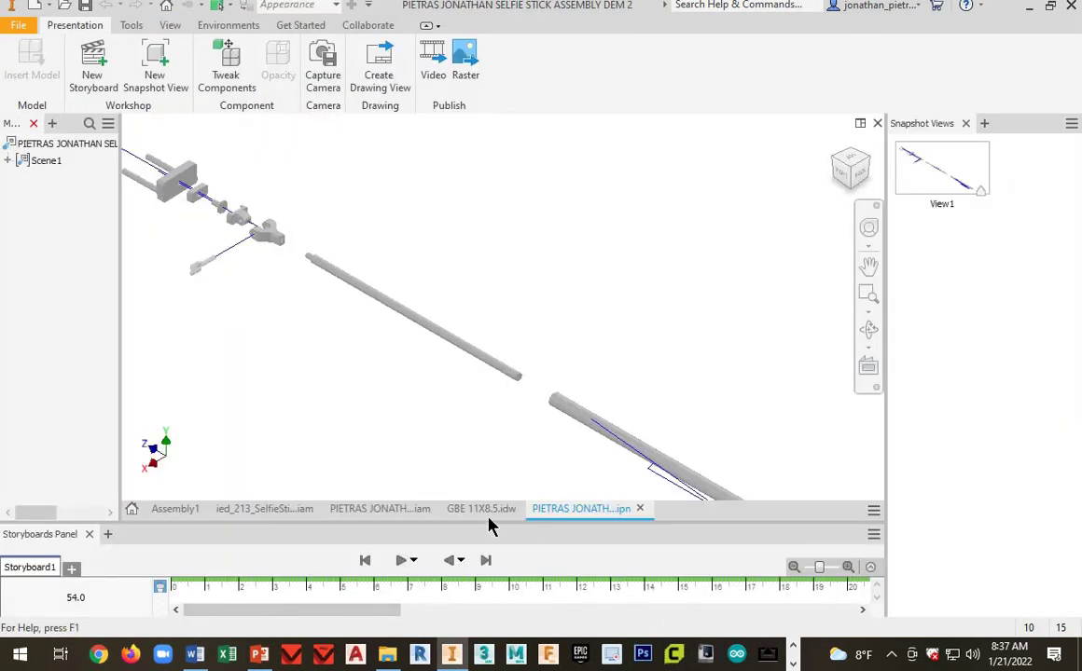
pyautogui.click(506, 510)
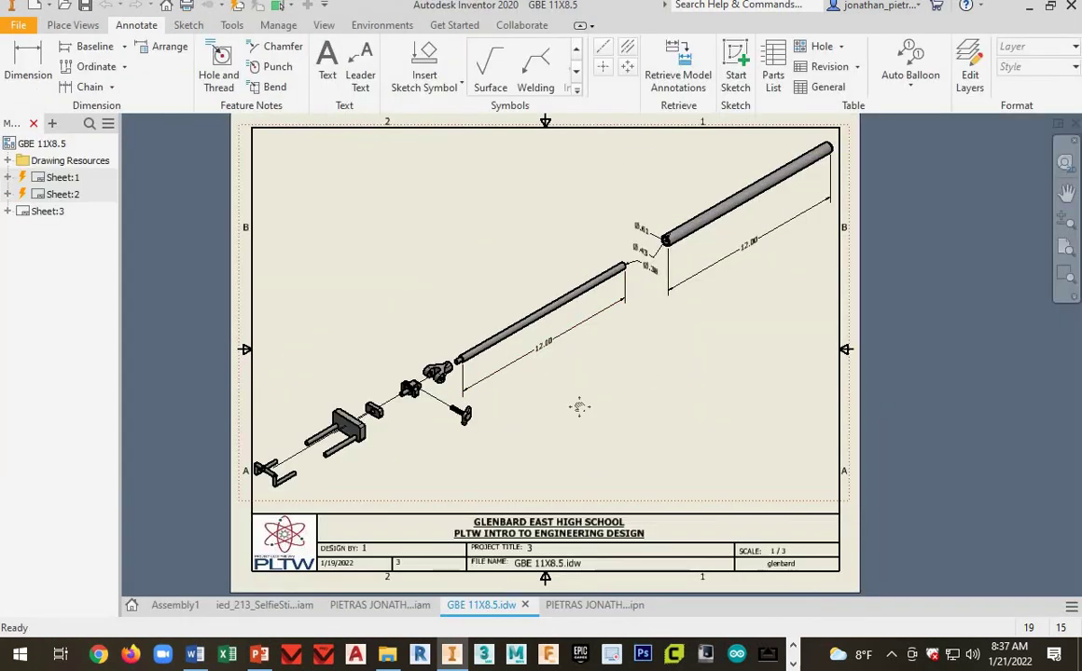
pyautogui.moveTo(496, 369); pyautogui.dragTo(463, 370, button='middle')
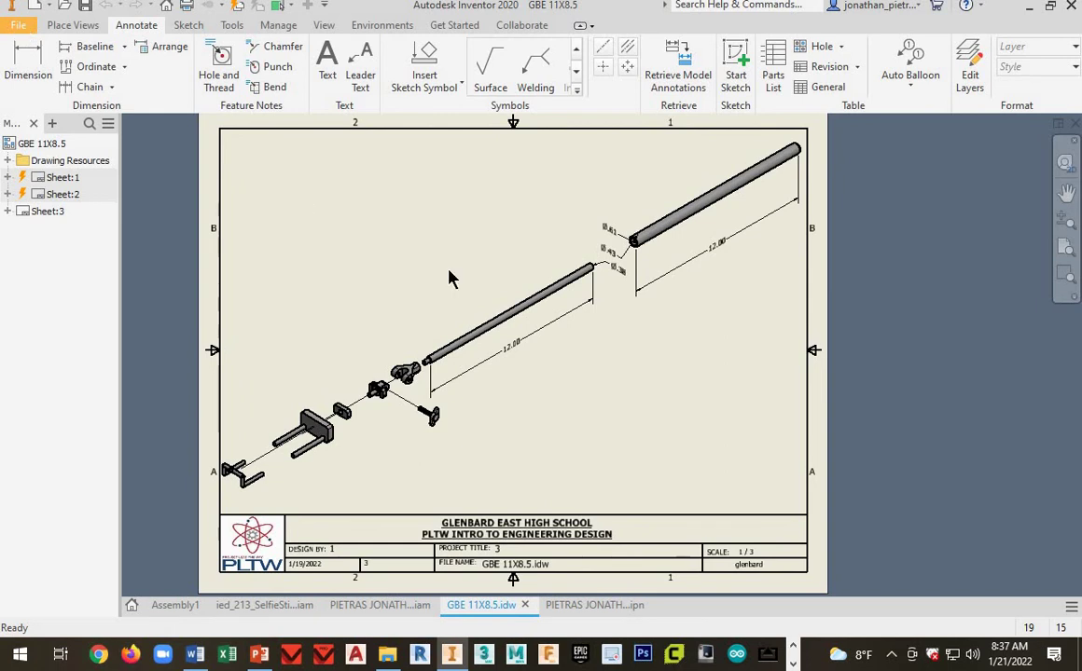
pyautogui.click(11, 26)
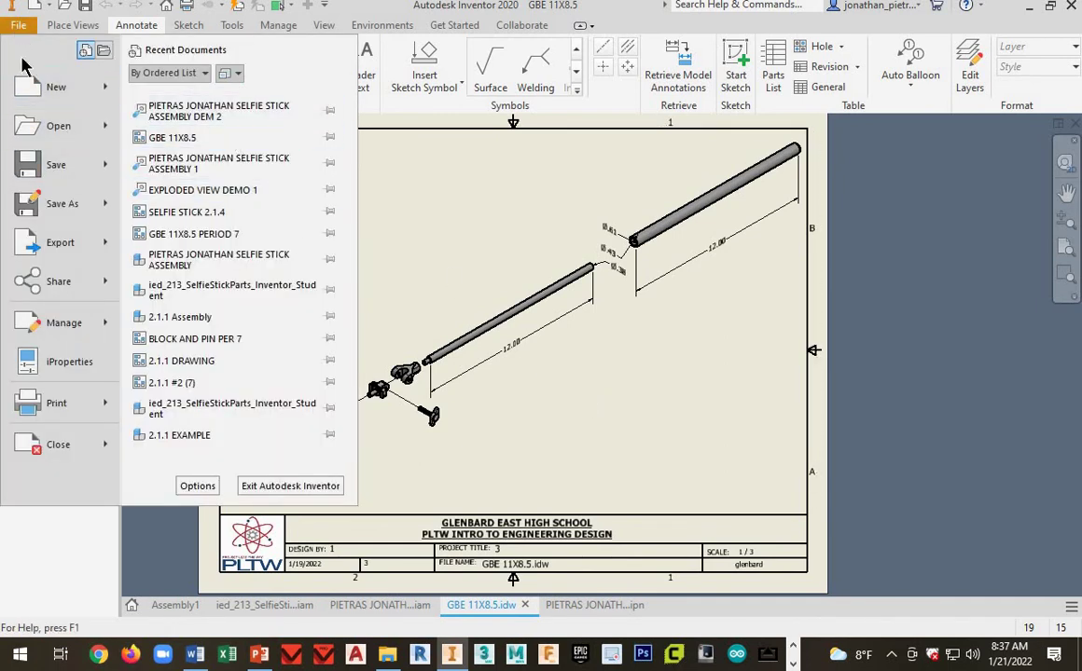
pyautogui.click(524, 605)
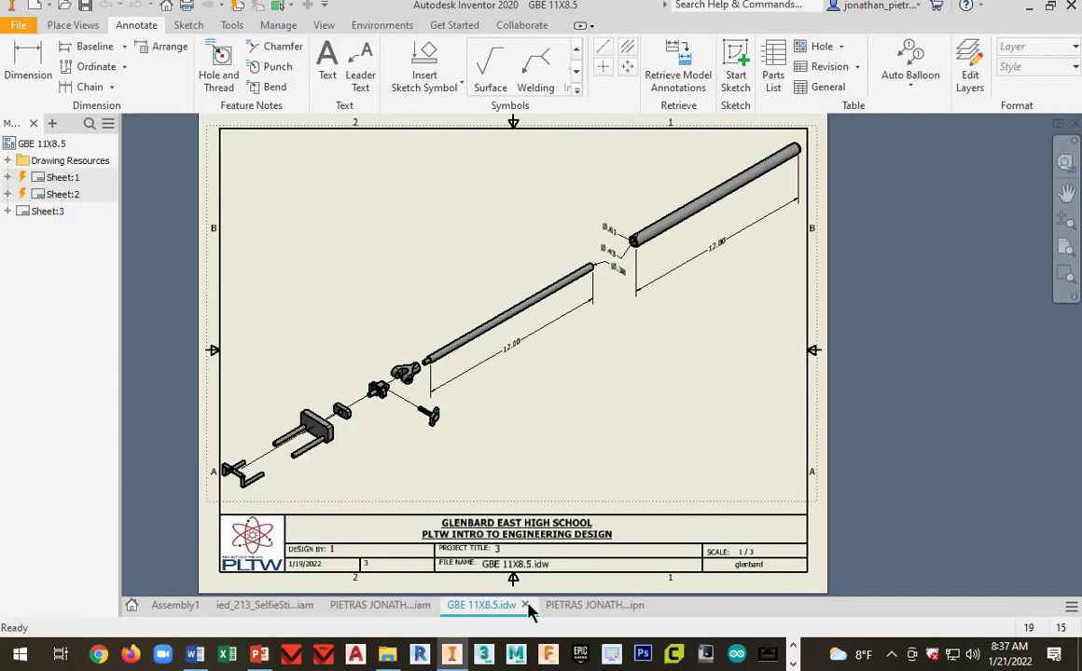
pyautogui.click(524, 605)
pyautogui.click(478, 358)
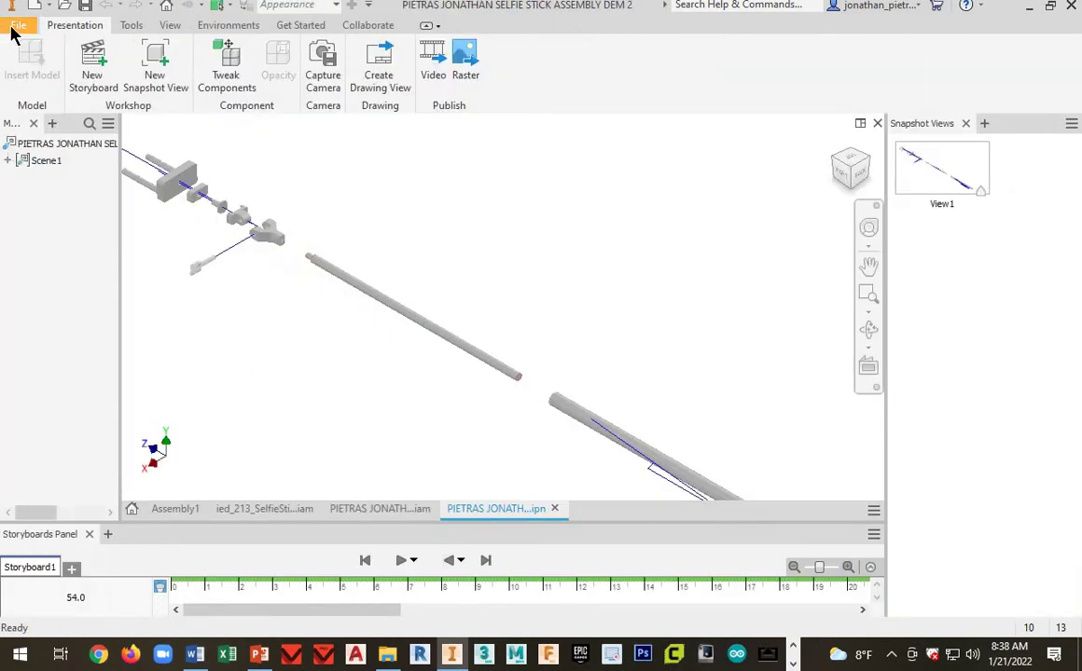
# Open the GBE 11X8.5 title block drawing from the TITLEBLOCK TEMPLATES folder, continuing from its current location.
pyautogui.click(12, 28)
pyautogui.click(576, 191)
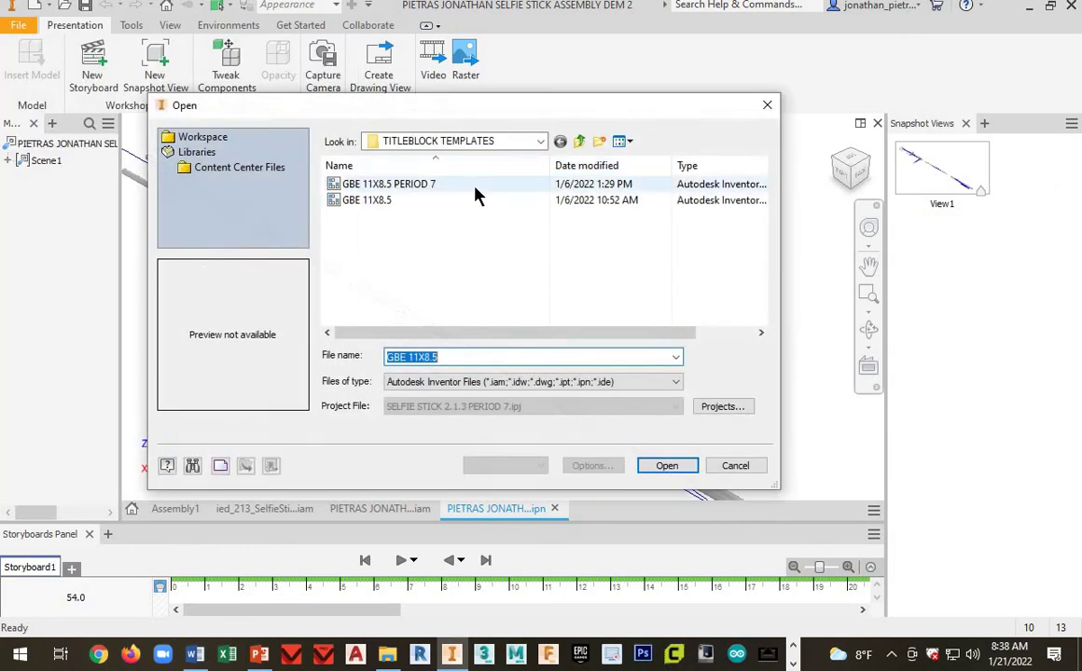
pyautogui.click(415, 199)
pyautogui.click(667, 467)
pyautogui.click(360, 372)
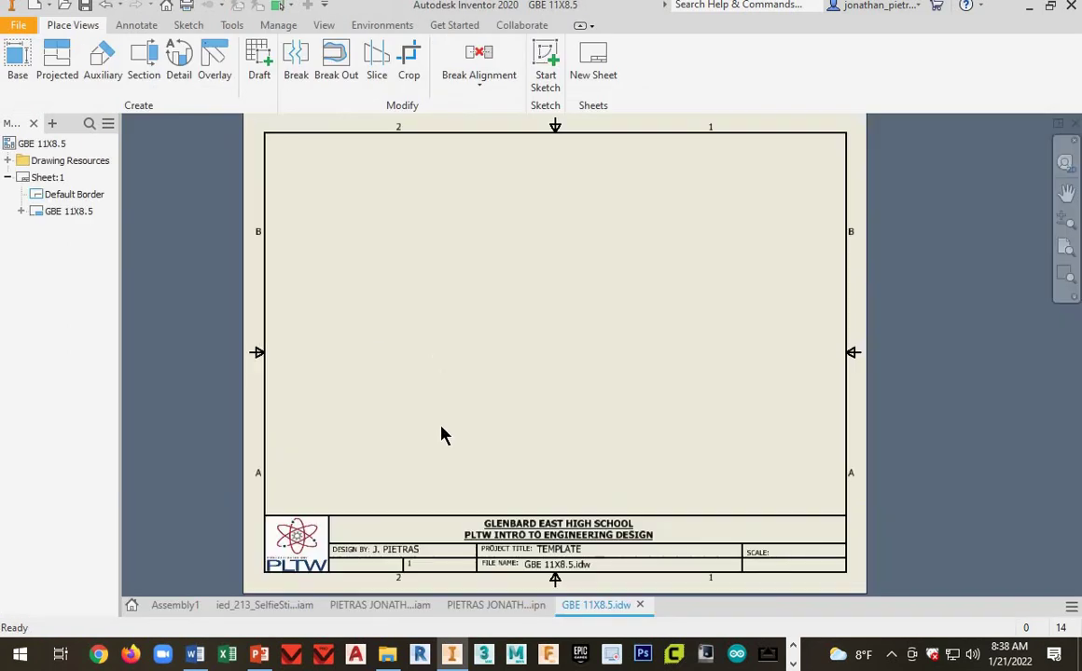